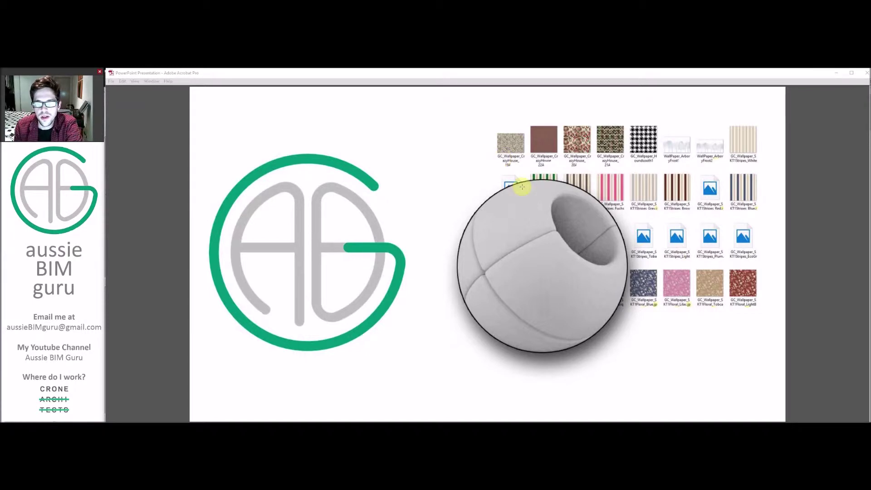
# - Advance the PDF slides past the title, Sessions and 'What are they?' to Naming Convention Suggestions
pyautogui.press('Right')
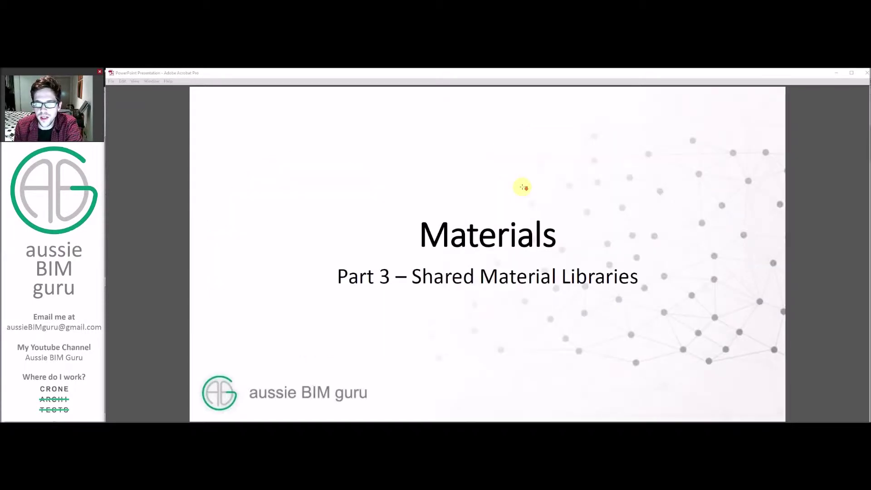
pyautogui.click(724, 161)
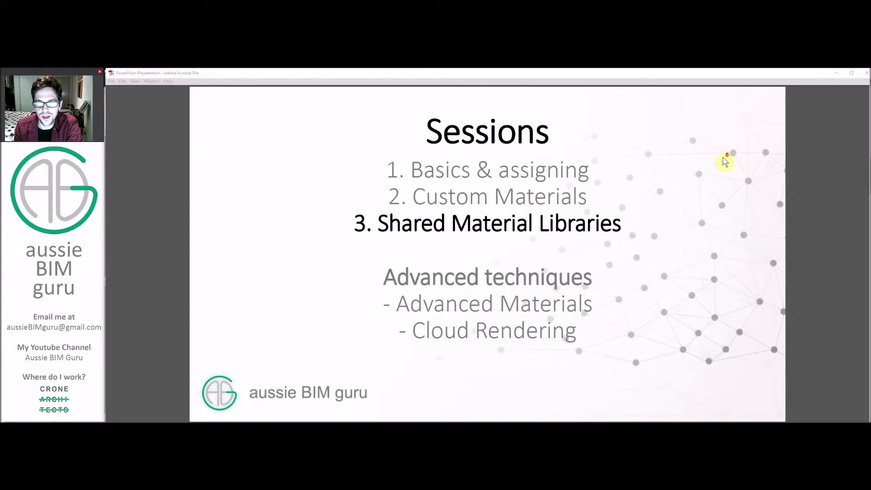
pyautogui.click(724, 157)
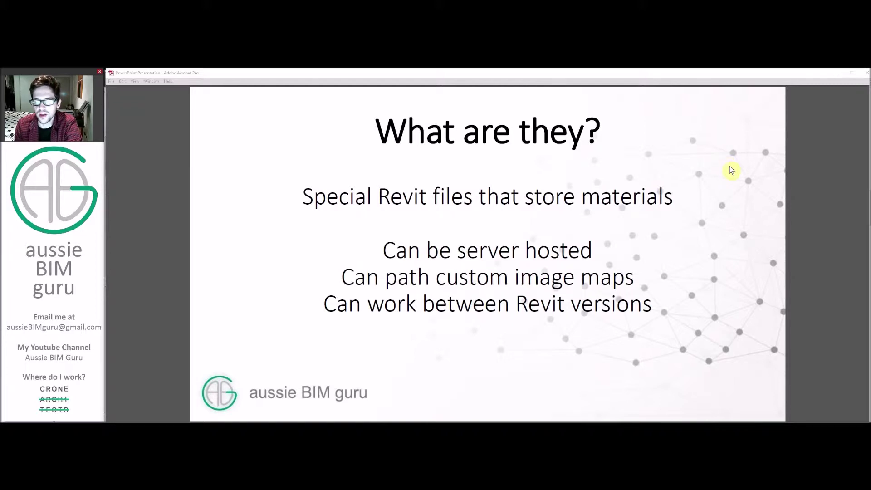
pyautogui.click(732, 170)
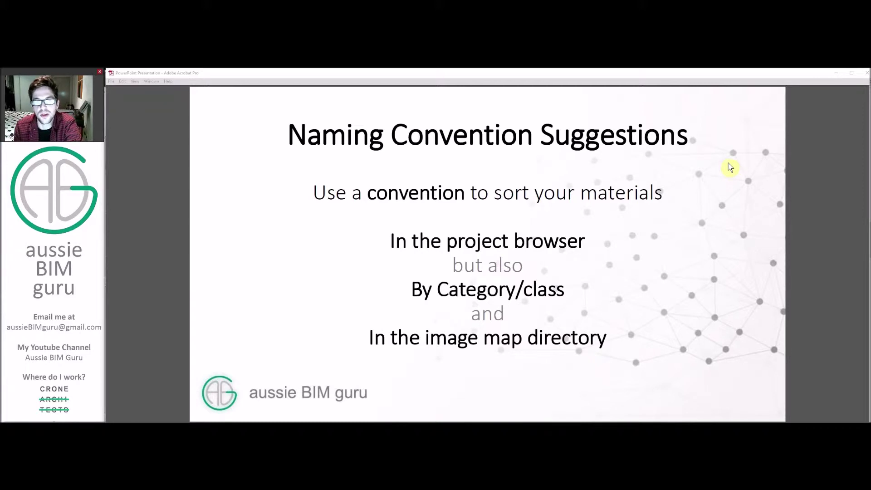
# - Advance past the XXX_CAT-Primary-Secondary-Tertiary_YYY naming format slide to 'Example – My personal library!'
pyautogui.press('Right')
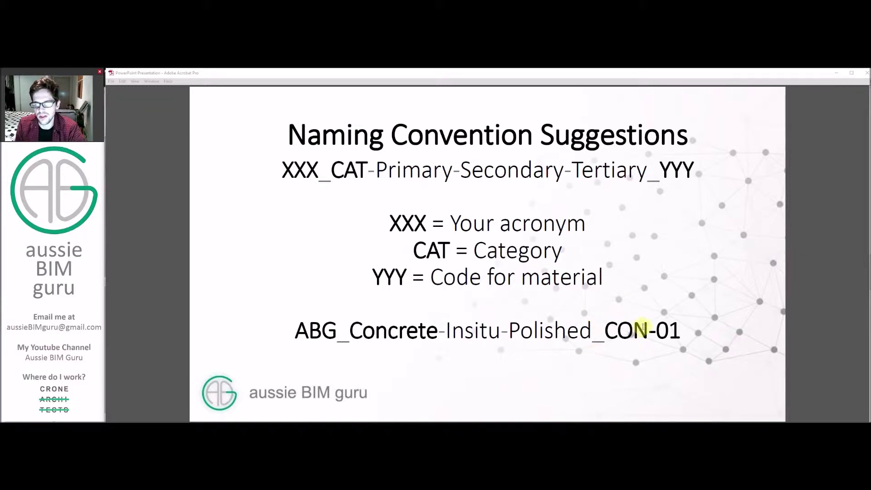
pyautogui.press('Right')
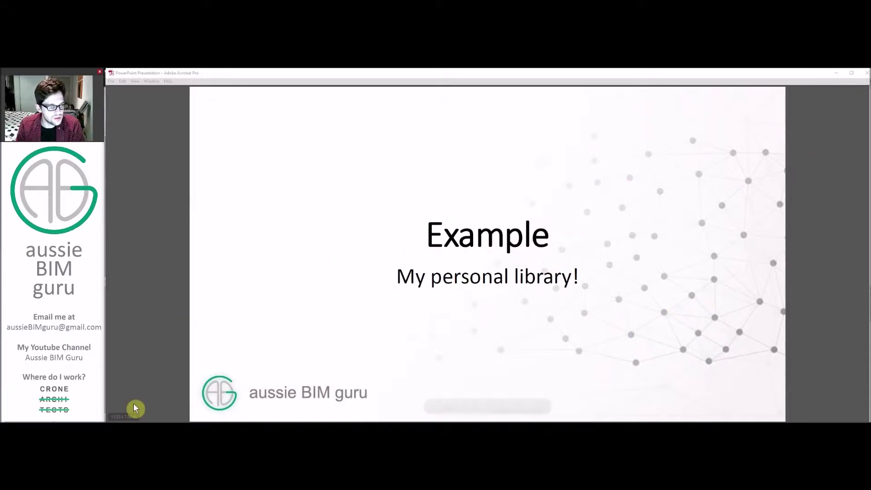
# - In the Material Browser, try adding the EntryMat carpet, then browse the Ceilings, Liquid, Masonry and Metal categories
pyautogui.click(125, 416)
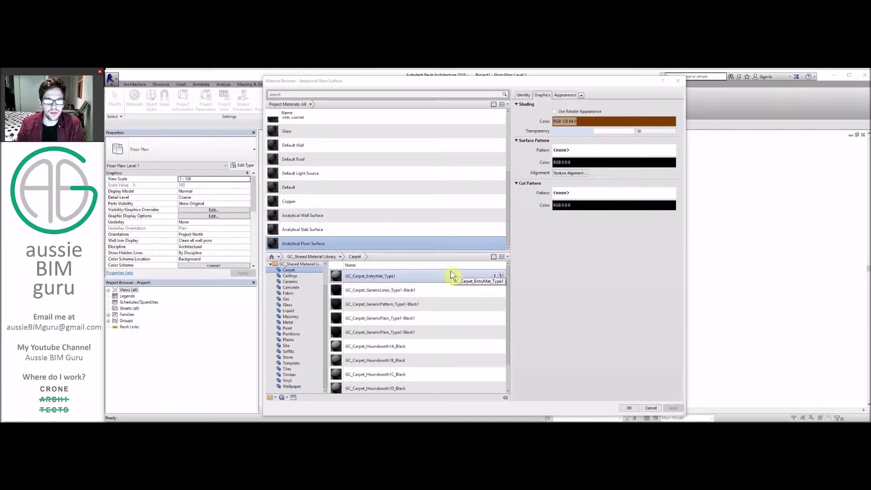
pyautogui.moveTo(452, 275); pyautogui.dragTo(294, 274)
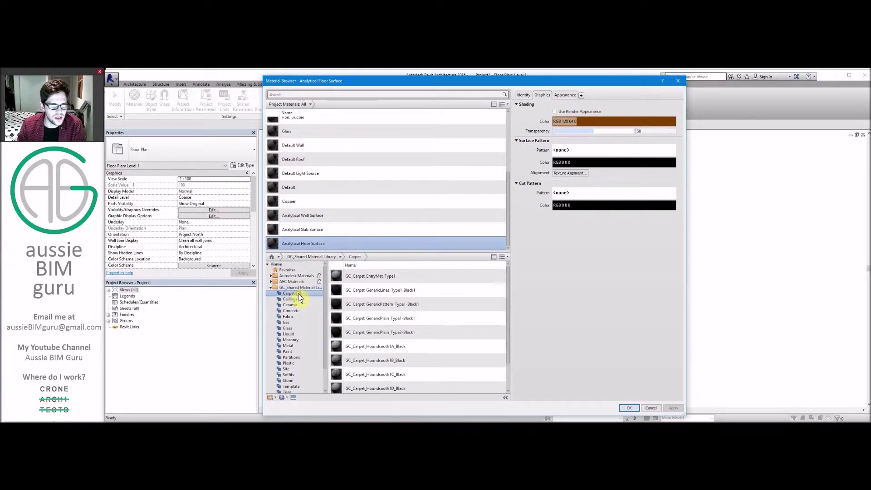
pyautogui.click(297, 299)
pyautogui.press('Down')
pyautogui.press('Down')
pyautogui.press('Down')
pyautogui.press('Down')
pyautogui.press('Down')
pyautogui.press('Down')
pyautogui.press('Down')
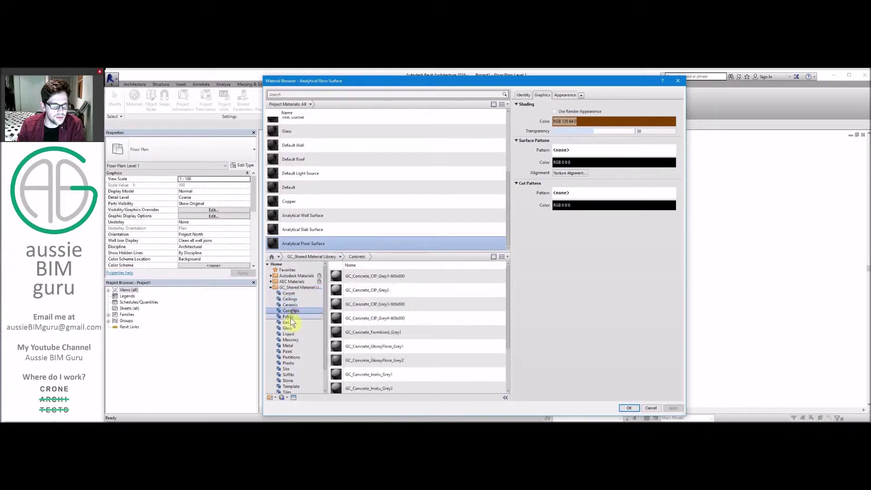
pyautogui.click(287, 328)
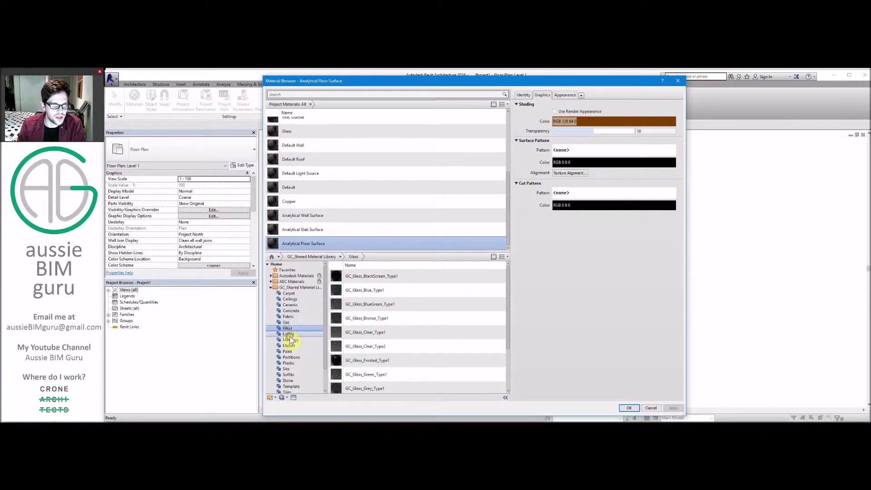
pyautogui.click(289, 334)
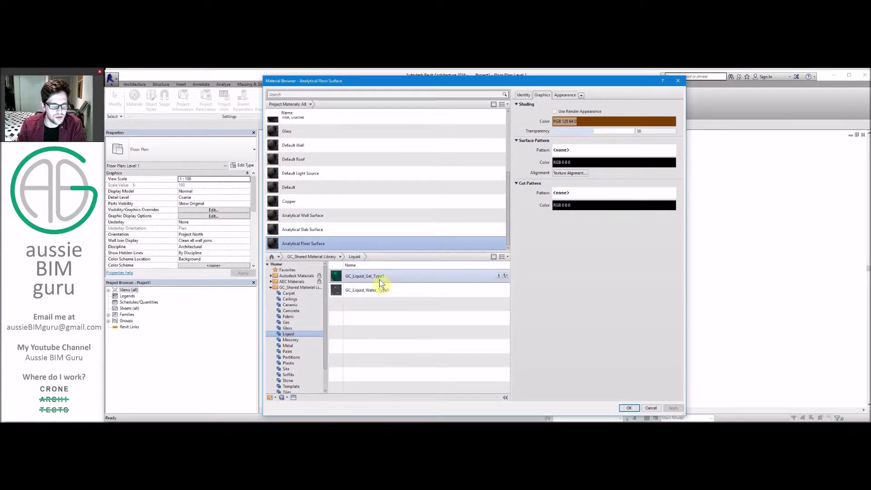
pyautogui.click(295, 340)
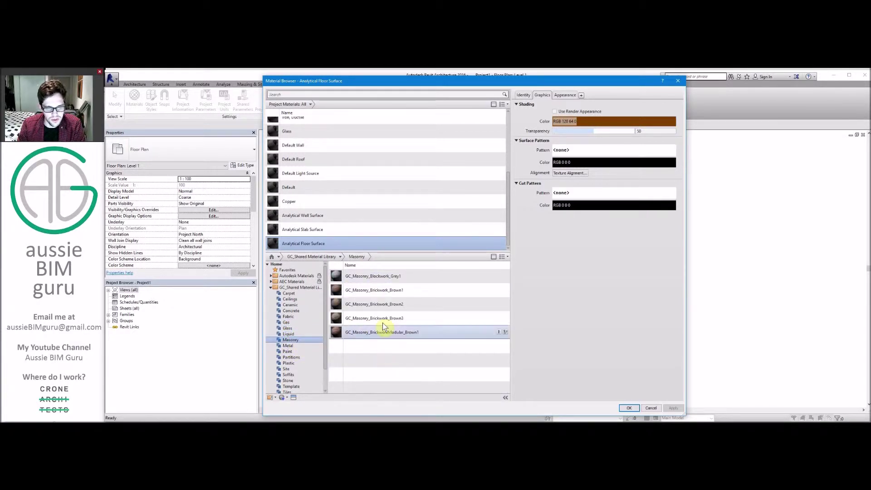
pyautogui.click(297, 343)
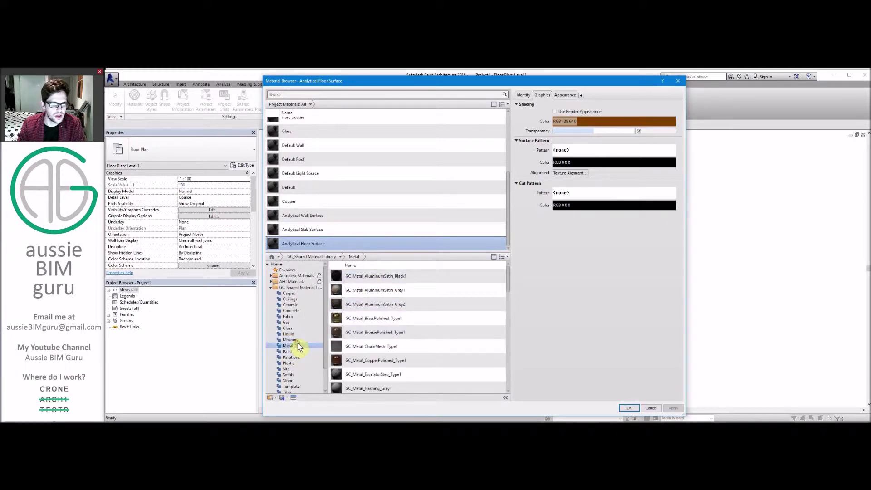
# - Browse the shared library's Paint and Ceilings categories, ending on its Concrete materials
pyautogui.scroll(-2, 393, 303)
pyautogui.scroll(-5, 393, 303)
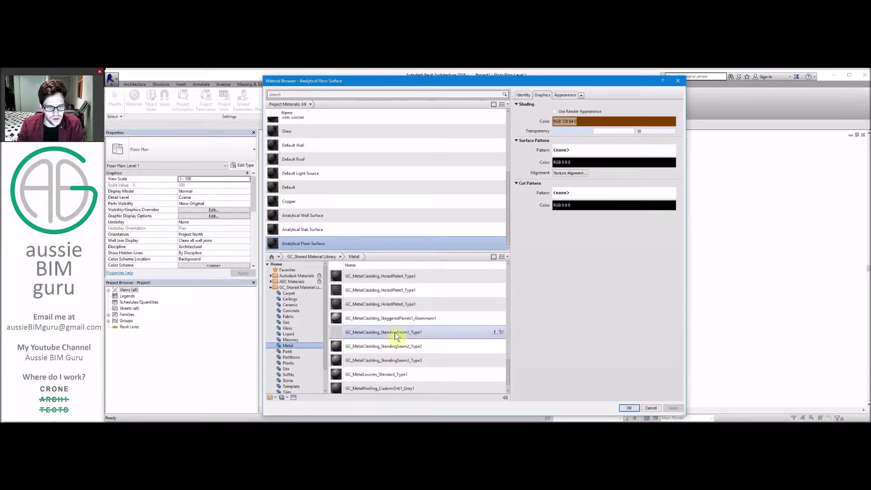
pyautogui.click(288, 351)
pyautogui.scroll(1, 408, 327)
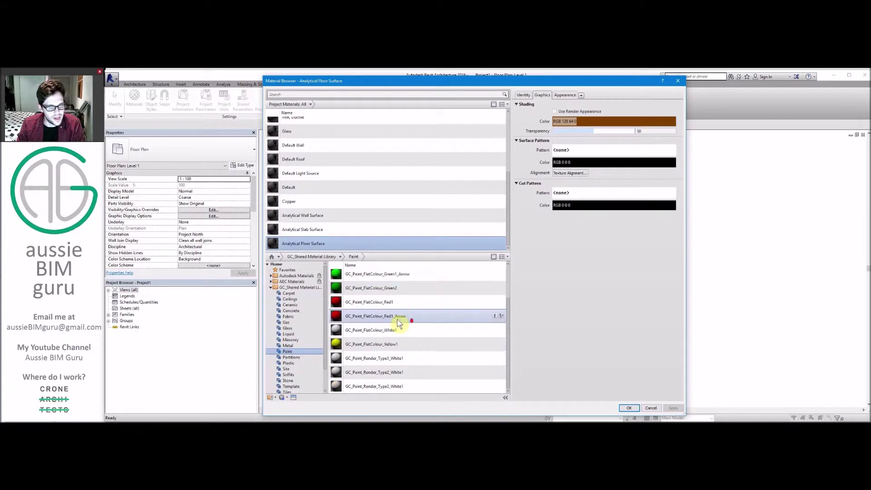
pyautogui.click(290, 299)
pyautogui.click(297, 311)
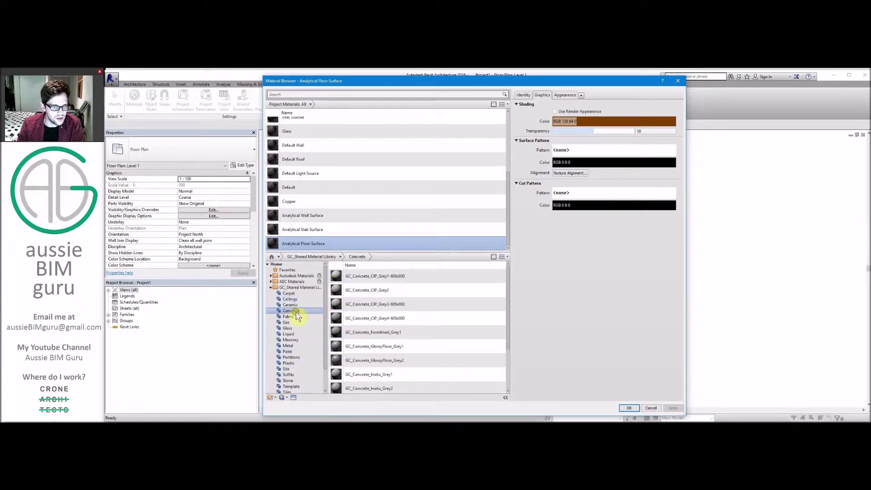
pyautogui.scroll(-2, 399, 301)
# - Inspect concrete material appearances with an enlarged preview, including GC_Concrete_Insitu_Grey3, then switch to the MAPS folder
pyautogui.click(387, 300)
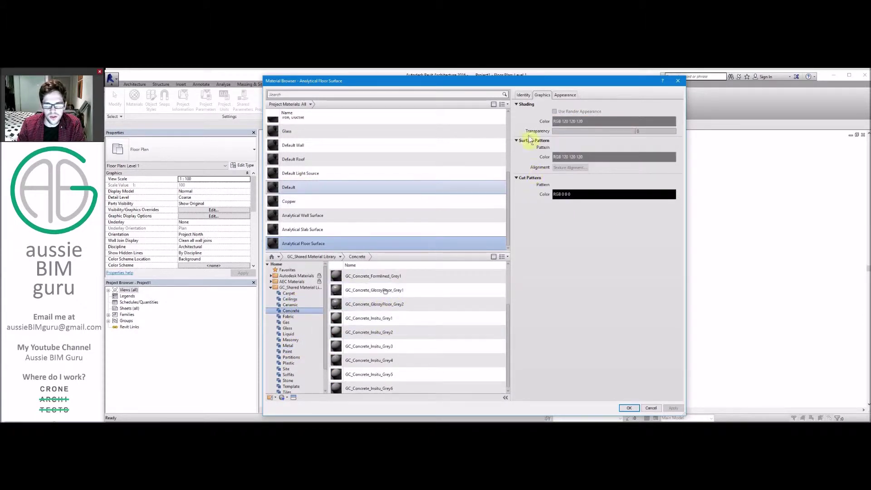
pyautogui.click(565, 95)
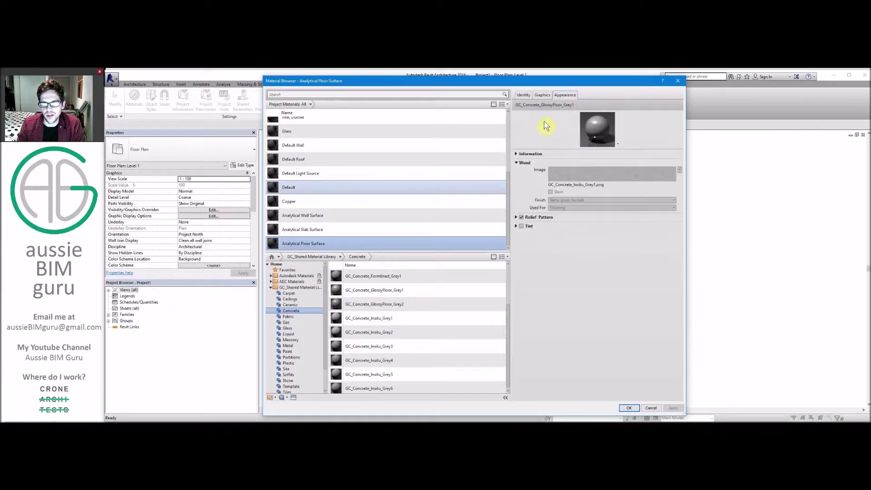
pyautogui.moveTo(554, 148); pyautogui.dragTo(554, 259)
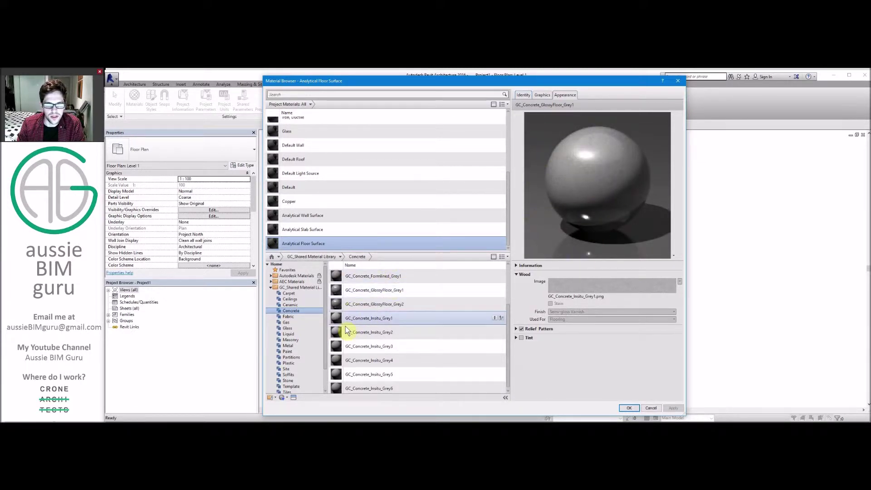
pyautogui.click(392, 349)
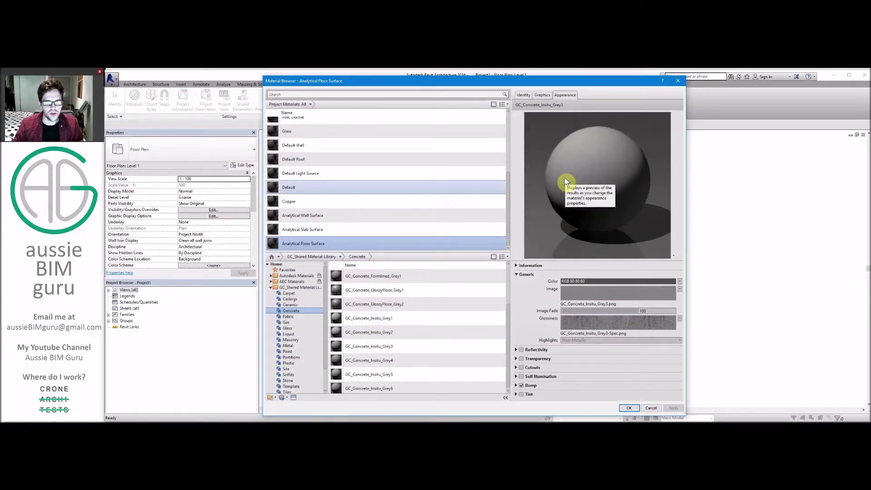
pyautogui.click(272, 287)
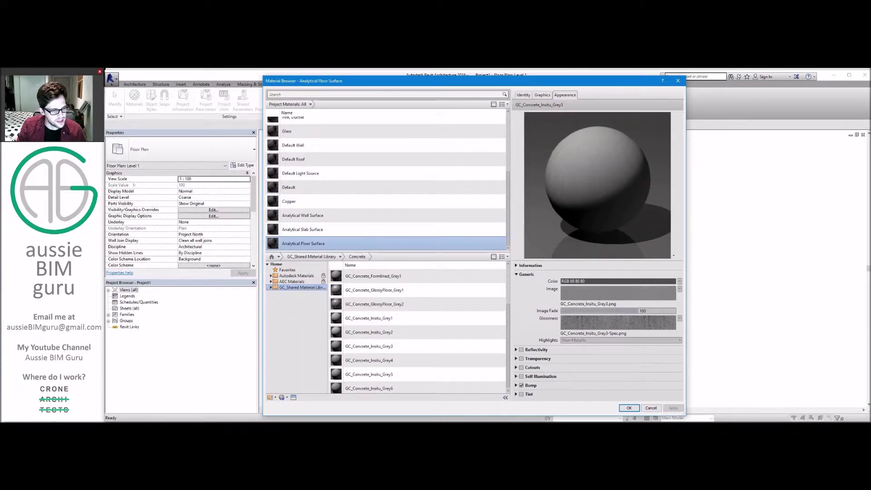
pyautogui.hotkey('alt', 'Tab')
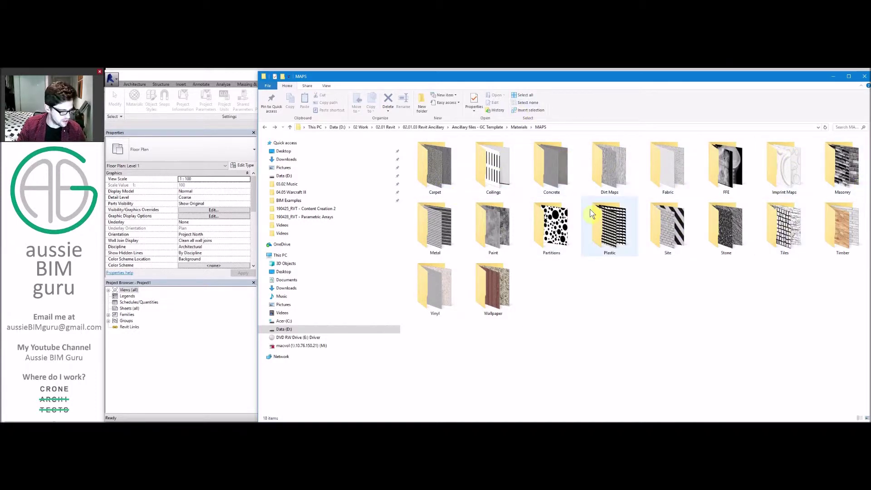
# - View the Concrete image maps as large icons, go up to Materials, then return to the demonstration slide
pyautogui.doubleClick(547, 154)
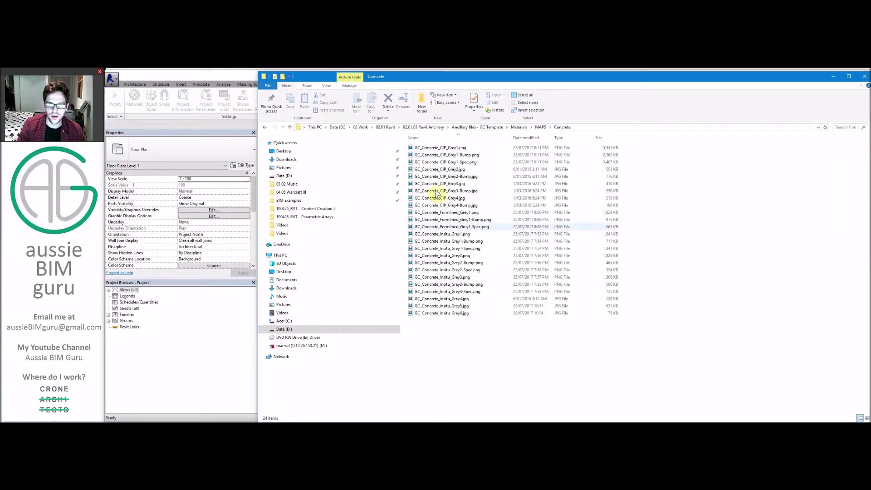
pyautogui.rightClick(664, 171)
pyautogui.moveTo(683, 174)
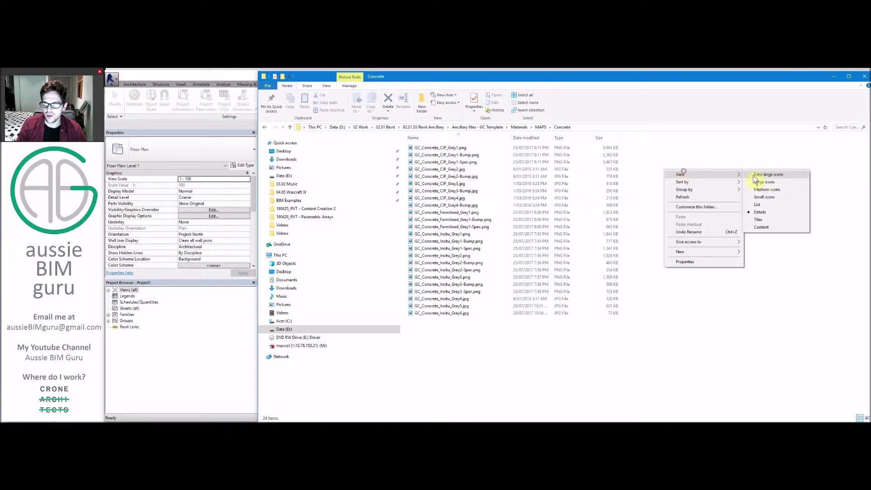
pyautogui.click(765, 182)
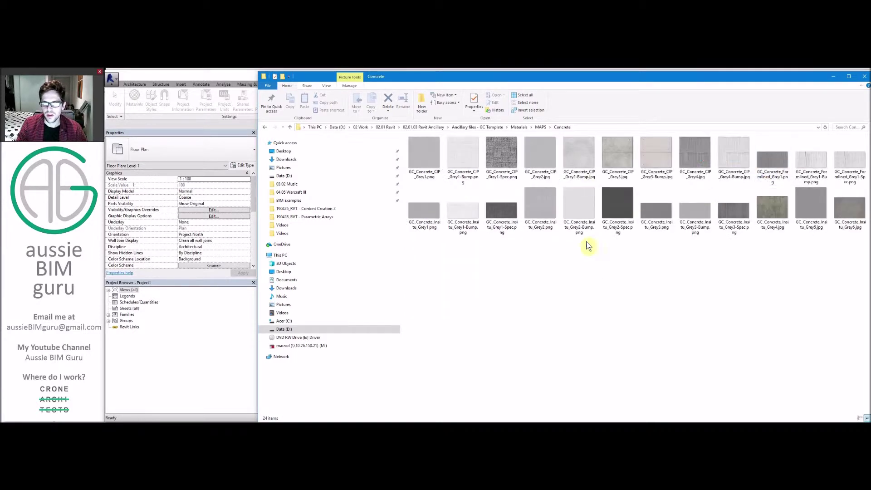
pyautogui.click(522, 128)
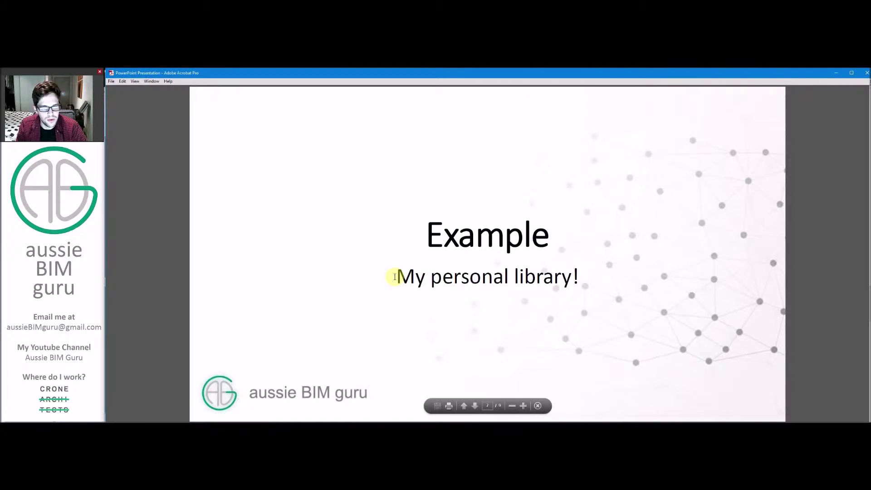
pyautogui.press('Right')
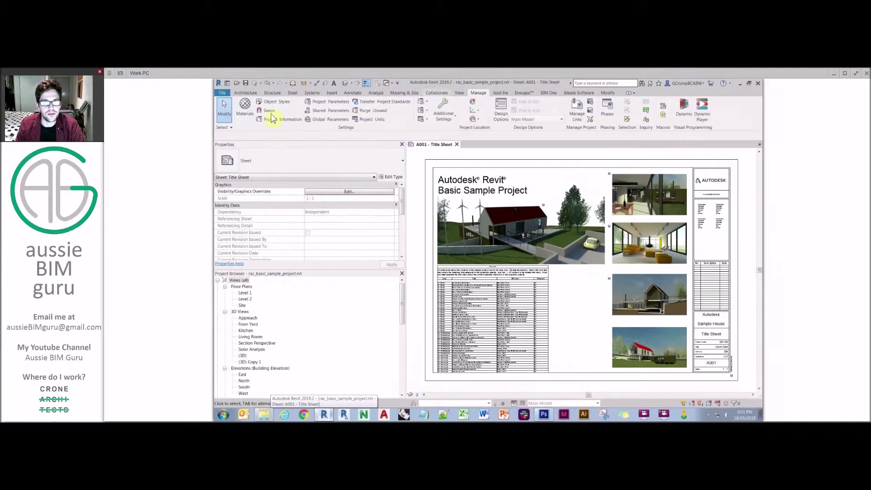
# - Open the sample project's Material Browser with the AEC Materials library collapsed
pyautogui.click(243, 112)
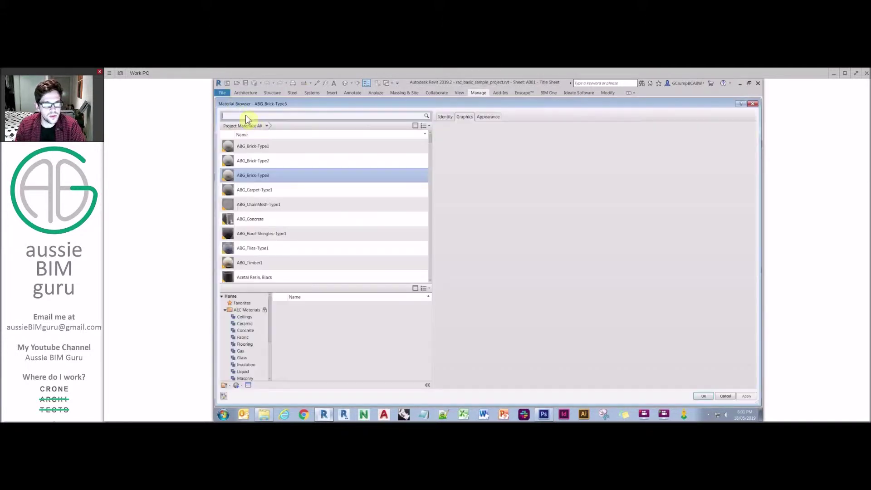
pyautogui.click(225, 310)
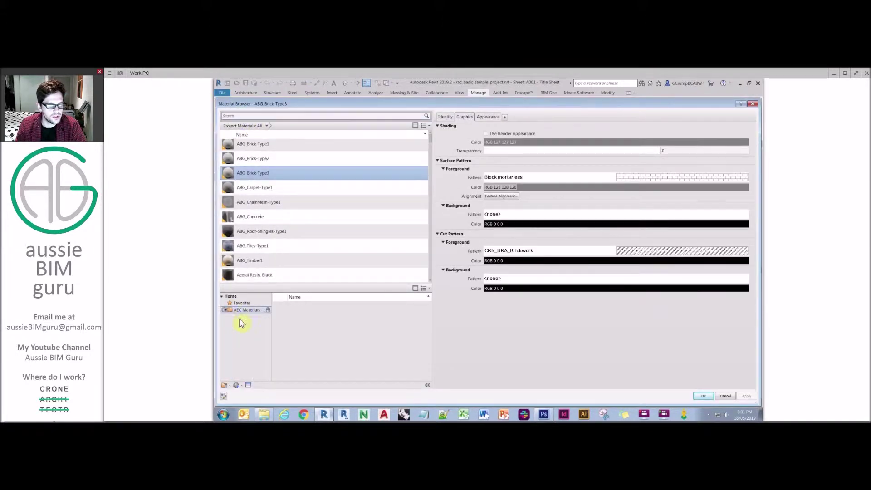
pyautogui.scroll(1, 326, 173)
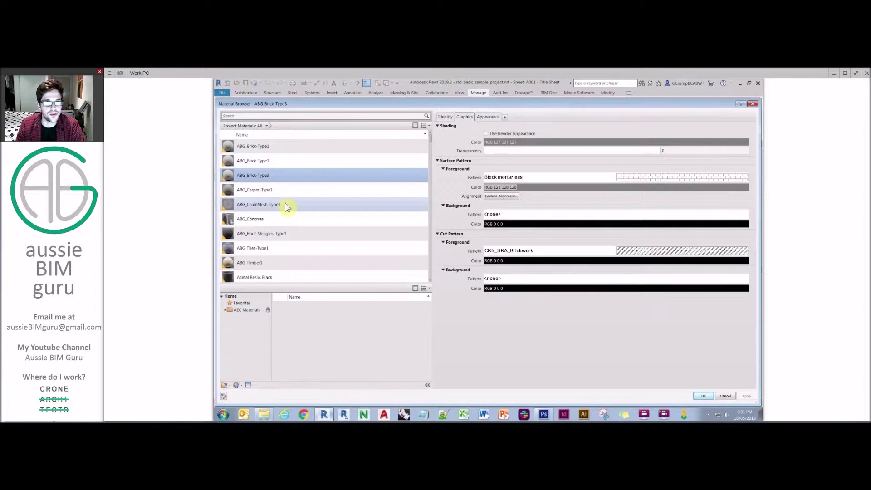
# - Create a new material library file named ABG_SharedMats in the Mats folder
pyautogui.click(226, 386)
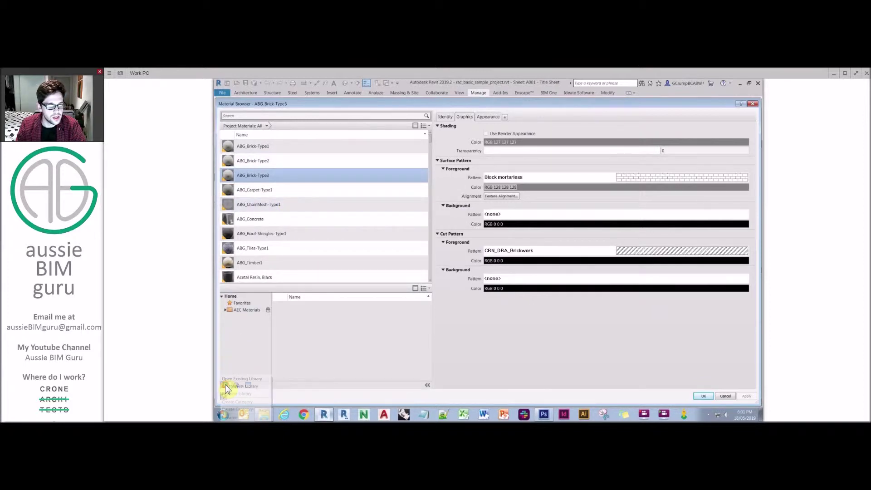
pyautogui.click(245, 386)
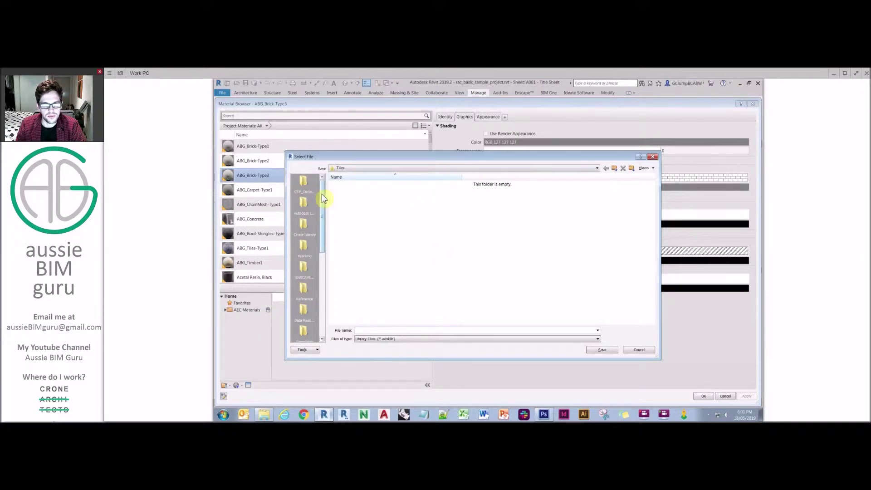
pyautogui.click(615, 168)
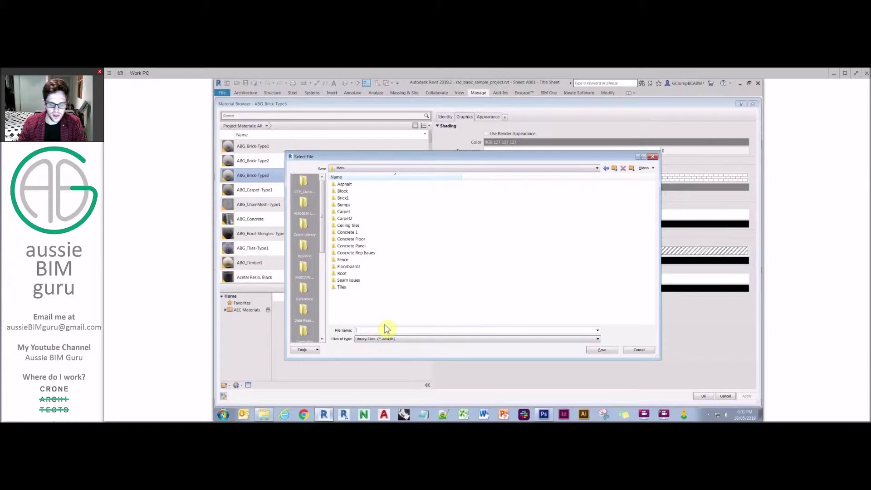
pyautogui.press('capslock')
pyautogui.write('C')
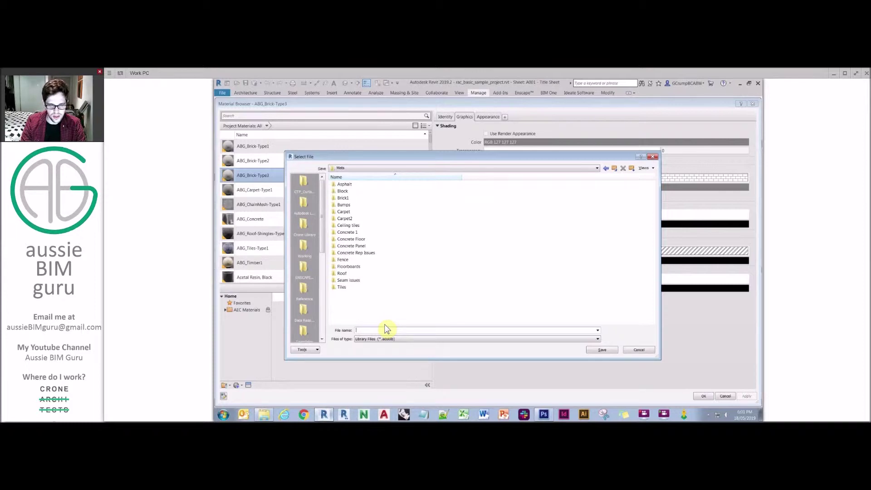
pyautogui.write('S')
pyautogui.press('capslock')
pyautogui.write('haredMat')
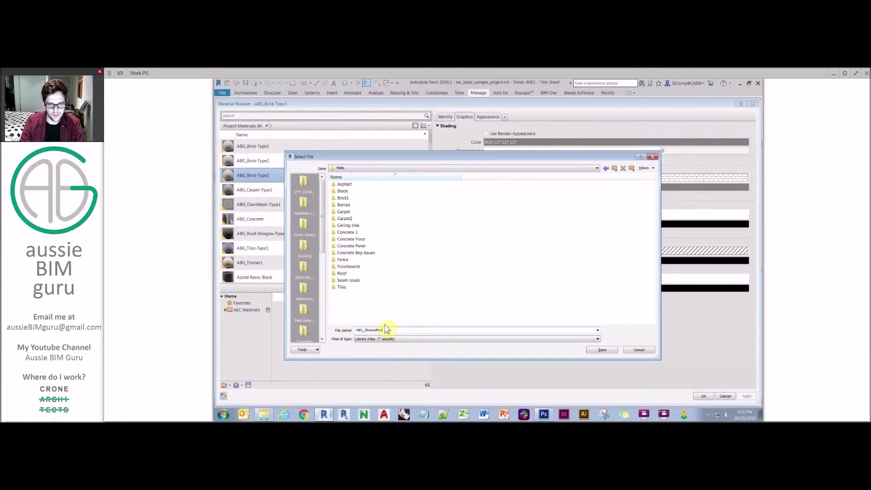
pyautogui.press('Return')
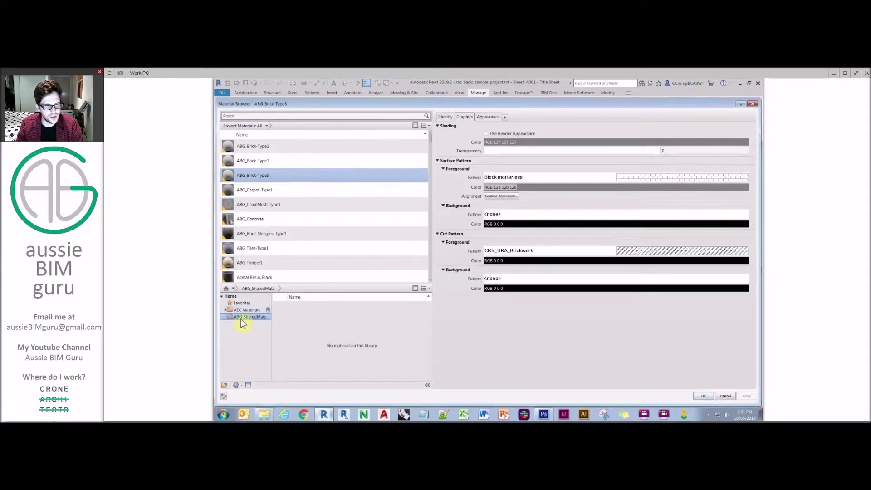
pyautogui.click(263, 415)
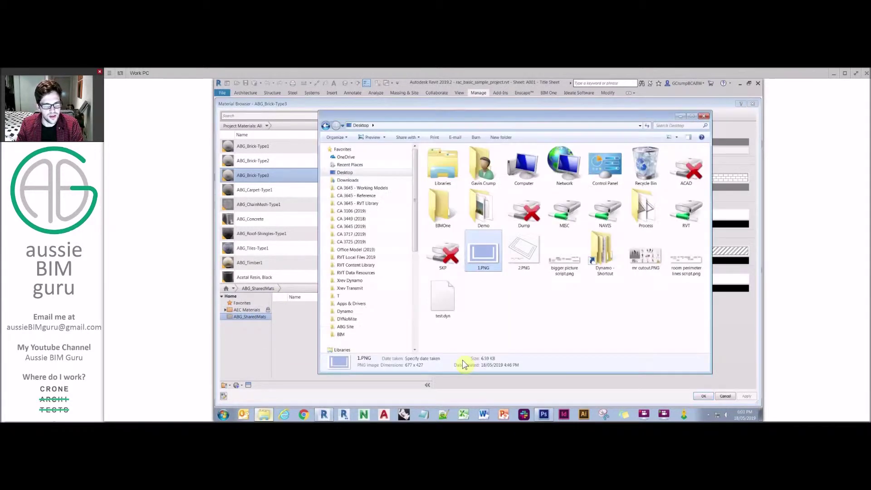
pyautogui.click(551, 302)
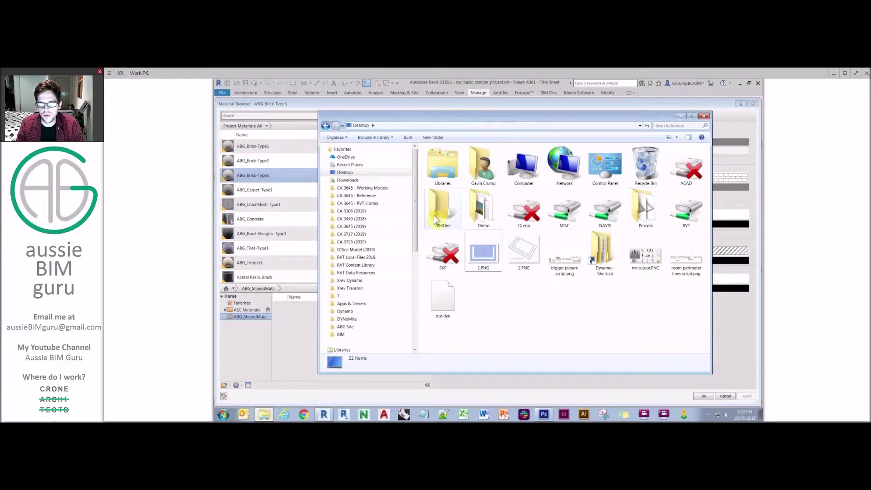
pyautogui.doubleClick(483, 211)
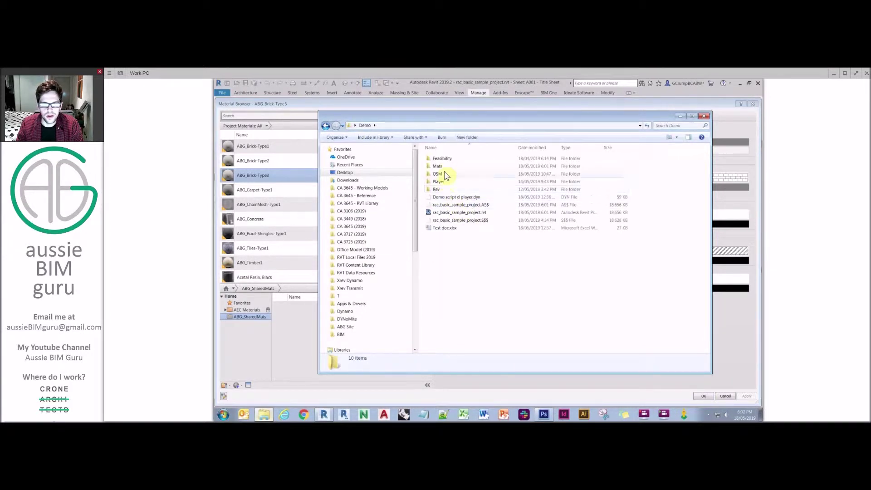
pyautogui.doubleClick(440, 166)
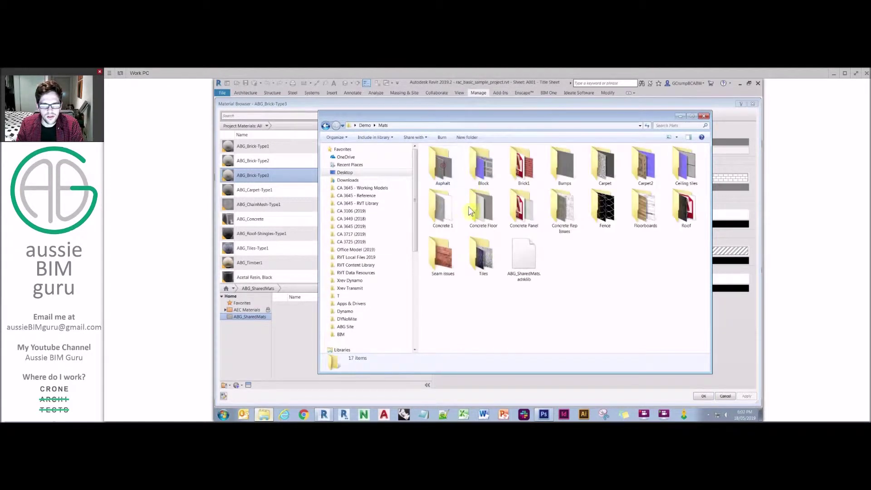
pyautogui.click(527, 270)
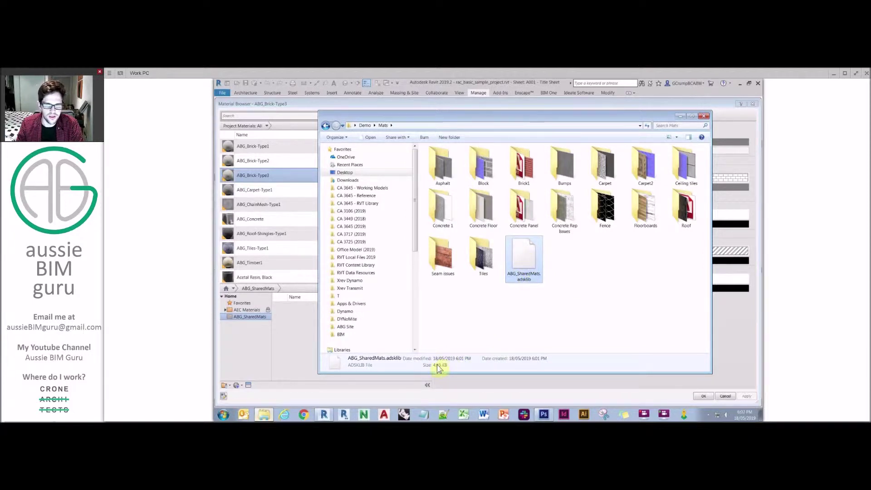
pyautogui.click(681, 117)
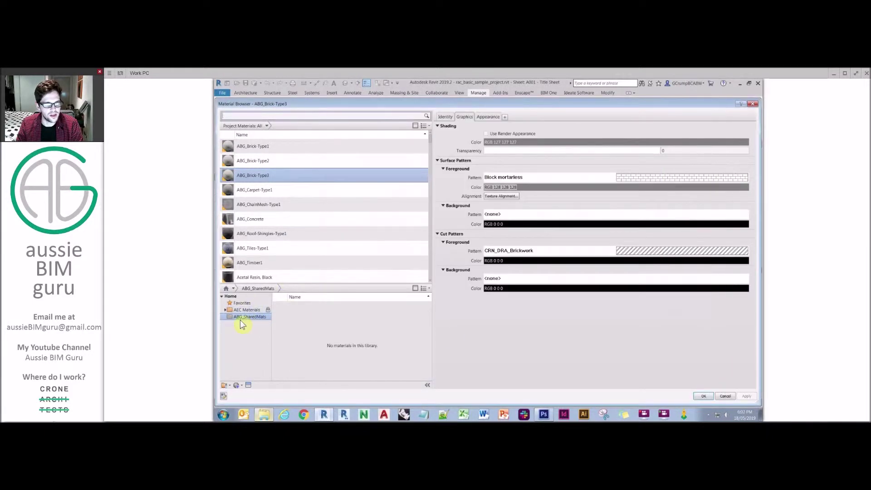
# - Close the Material Browser and confirm the Rendering options' additional appearance path is Desktop\Demo\Mats
pyautogui.click(704, 396)
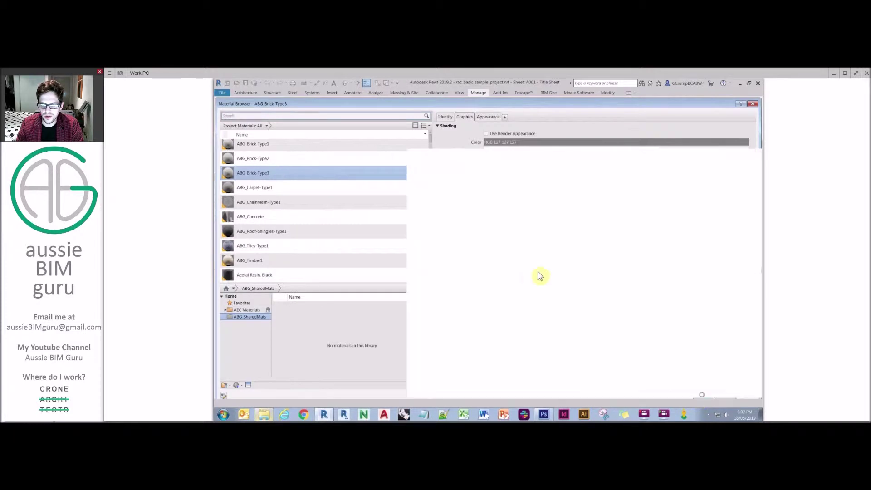
pyautogui.click(223, 94)
pyautogui.click(337, 268)
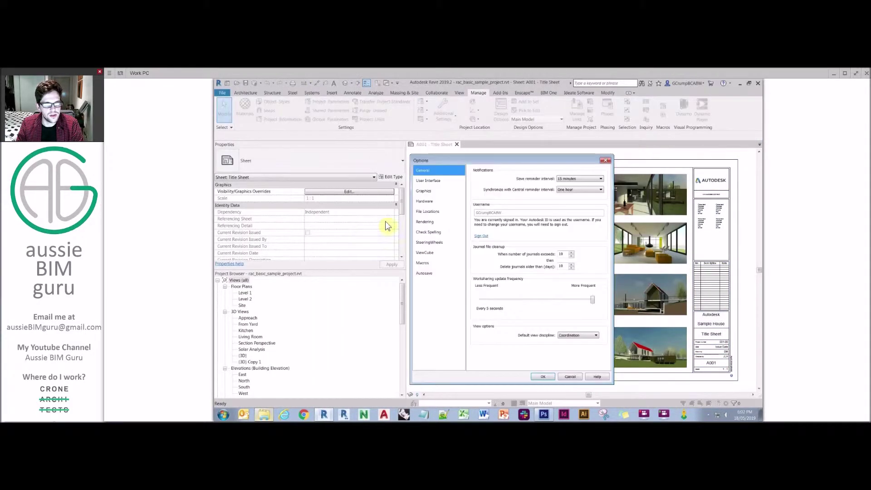
pyautogui.click(437, 222)
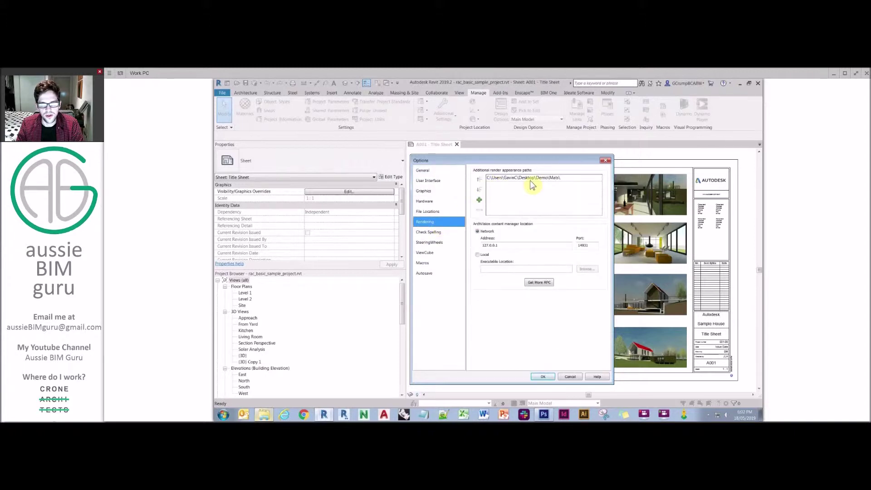
pyautogui.click(561, 178)
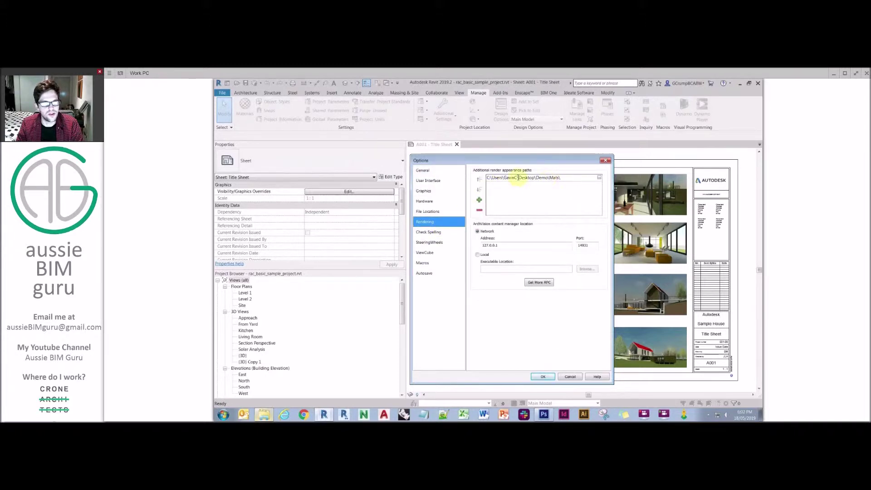
pyautogui.doubleClick(542, 179)
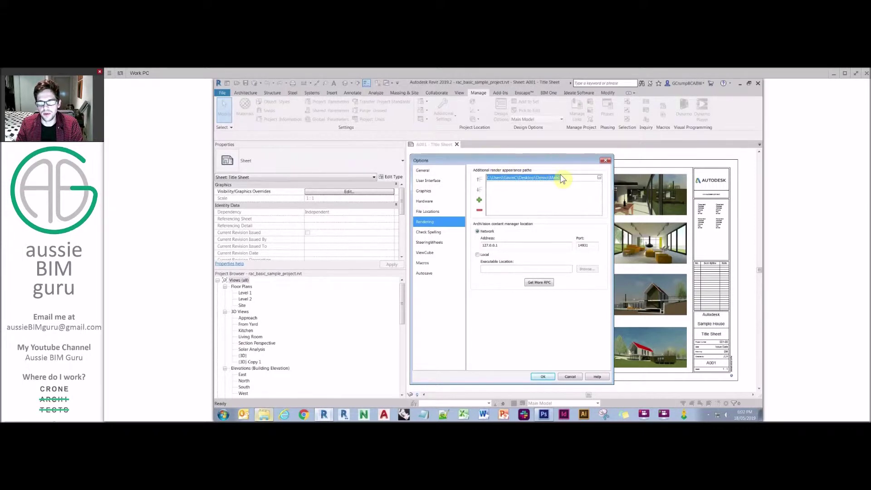
pyautogui.press('Return')
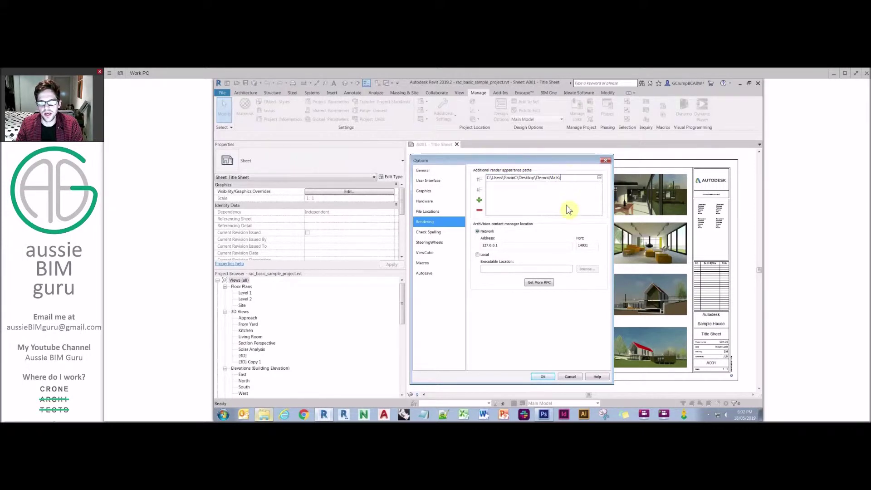
pyautogui.click(544, 377)
pyautogui.click(425, 161)
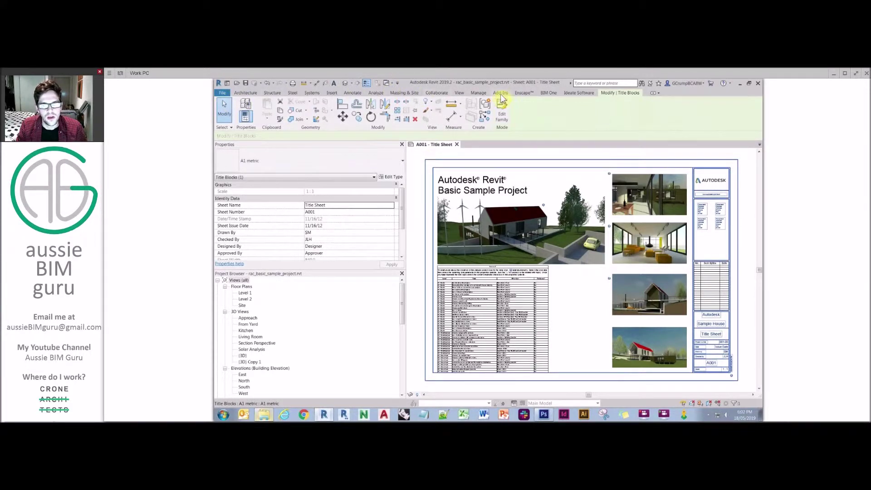
# - Copy the project material ABG_Brick-Type1 into the ABG_SharedMats library via Manage > Materials
pyautogui.click(478, 93)
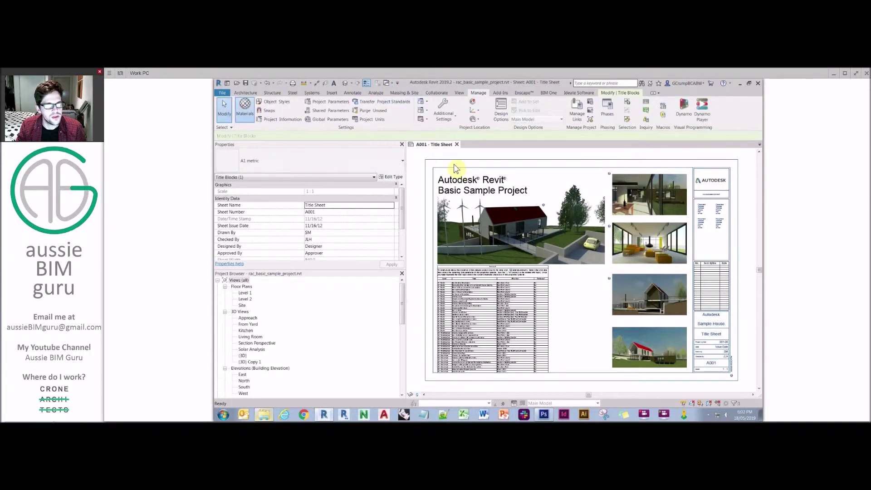
pyautogui.click(244, 109)
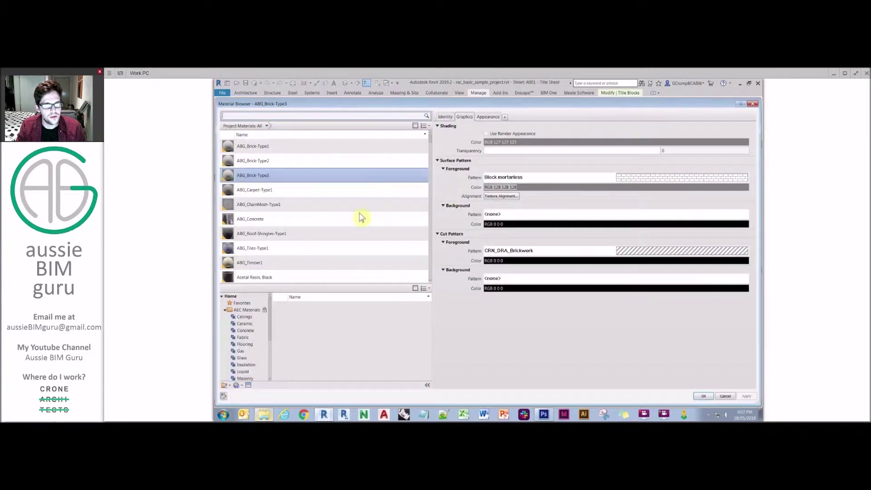
pyautogui.click(225, 310)
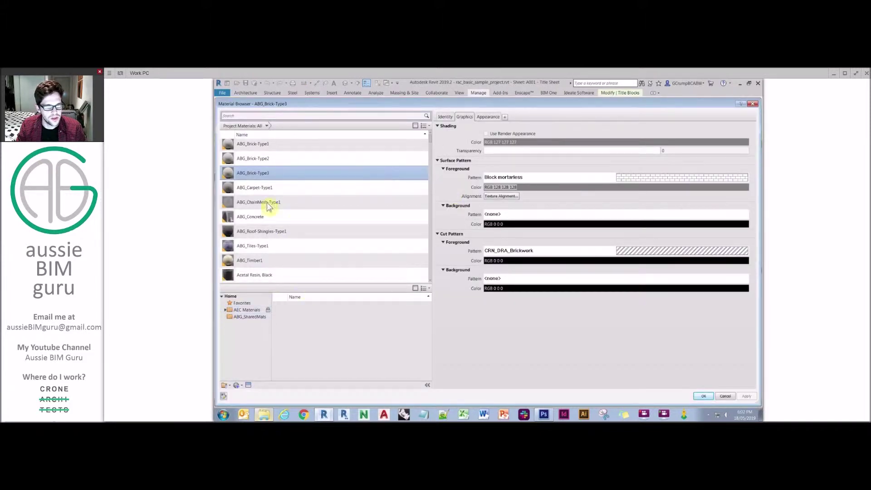
pyautogui.click(255, 149)
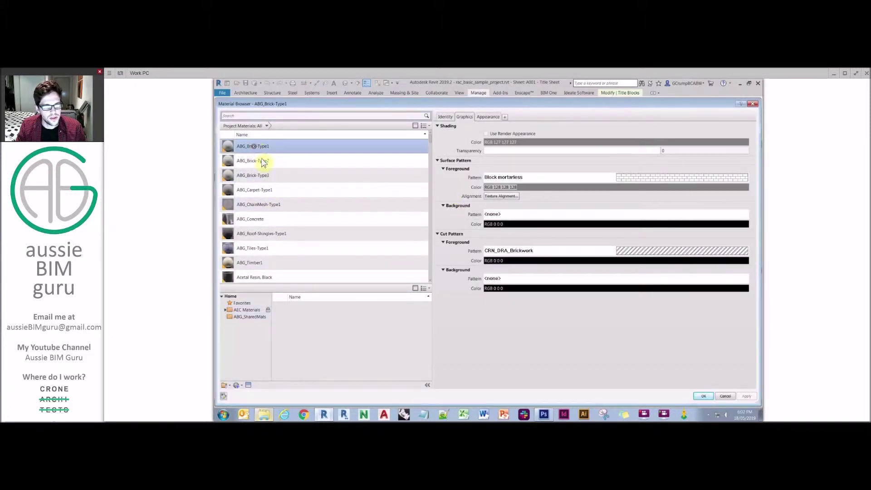
pyautogui.moveTo(263, 163); pyautogui.dragTo(243, 315)
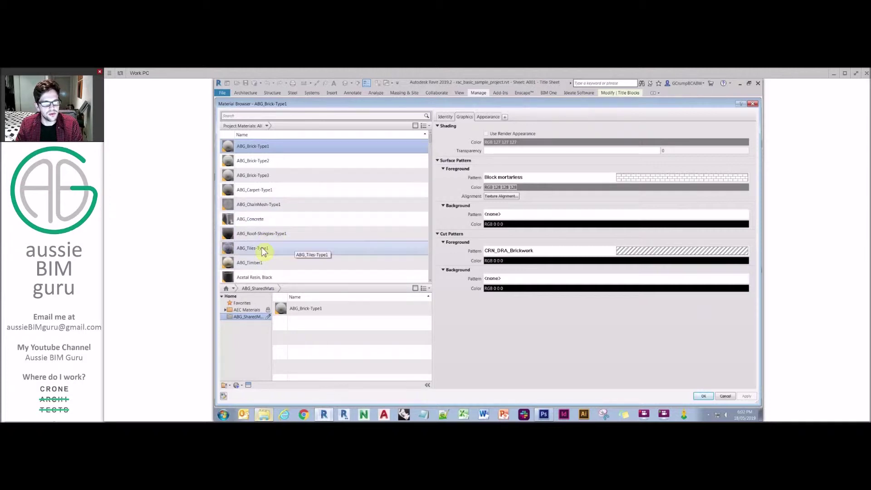
# - Create a Brick category in ABG_SharedMats and move a brick material into it
pyautogui.rightClick(248, 319)
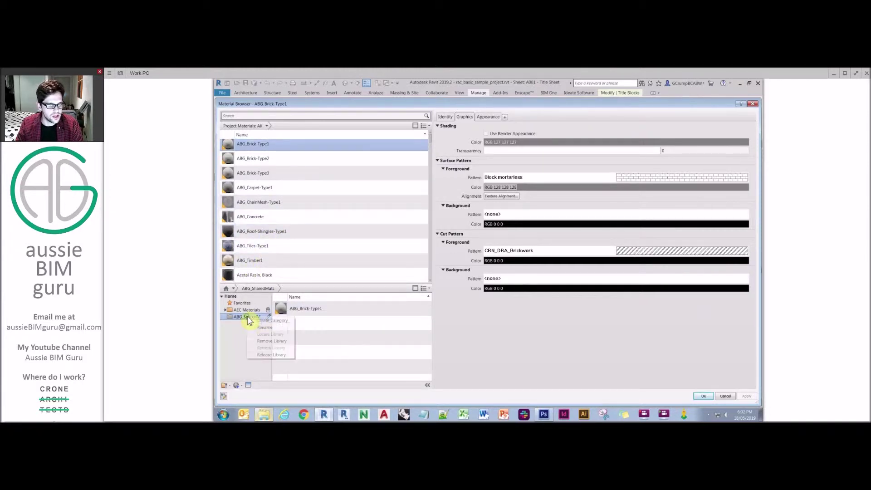
pyautogui.click(266, 323)
pyautogui.write('a')
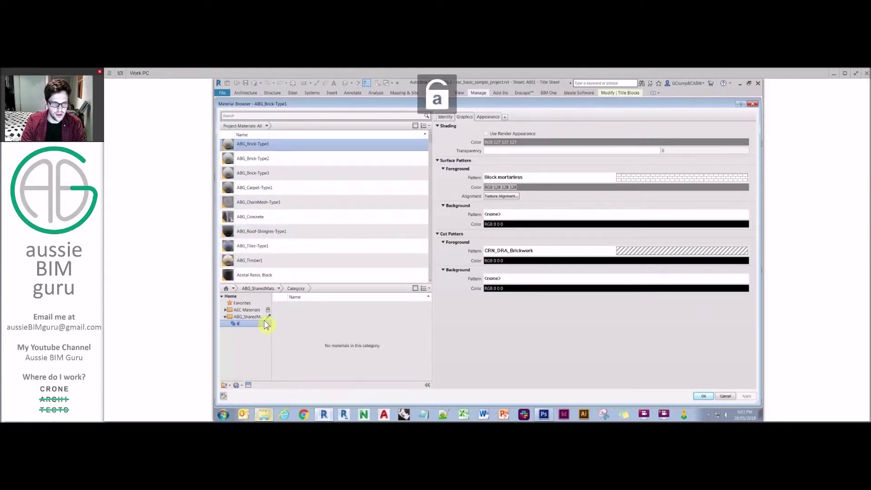
pyautogui.press('BackSpace')
pyautogui.write('ck')
pyautogui.press('Return')
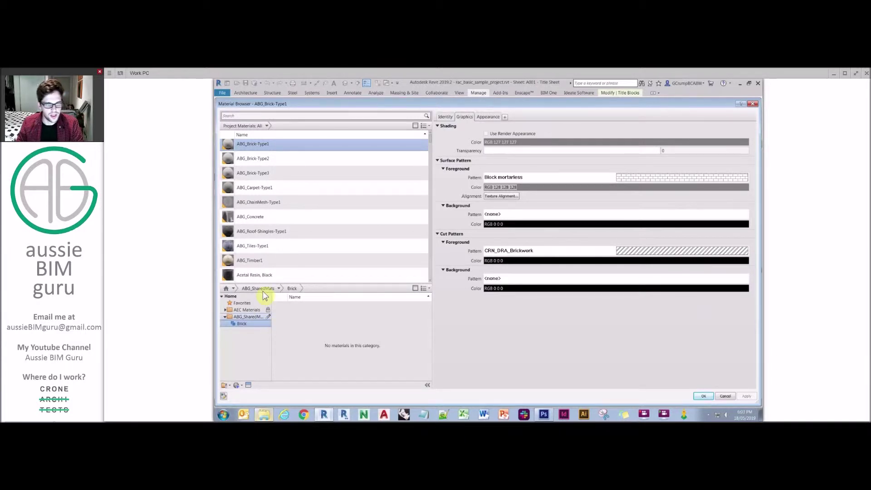
pyautogui.moveTo(252, 144); pyautogui.dragTo(242, 323)
pyautogui.click(242, 324)
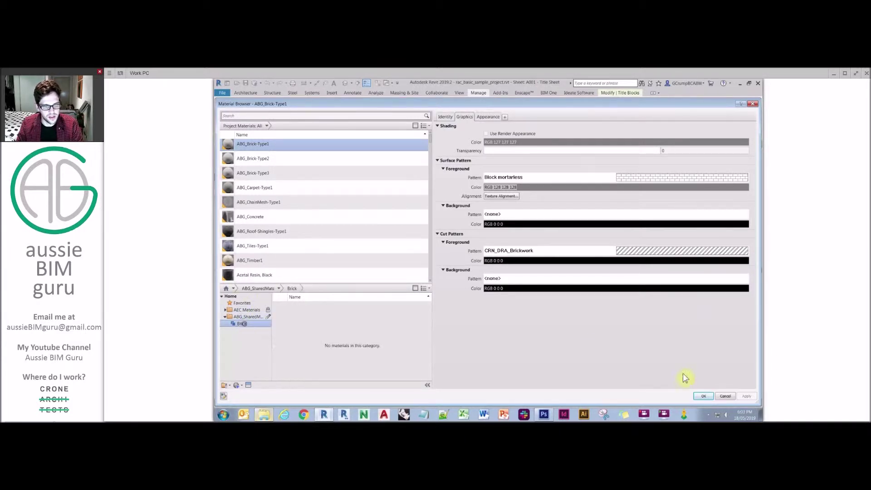
pyautogui.click(703, 396)
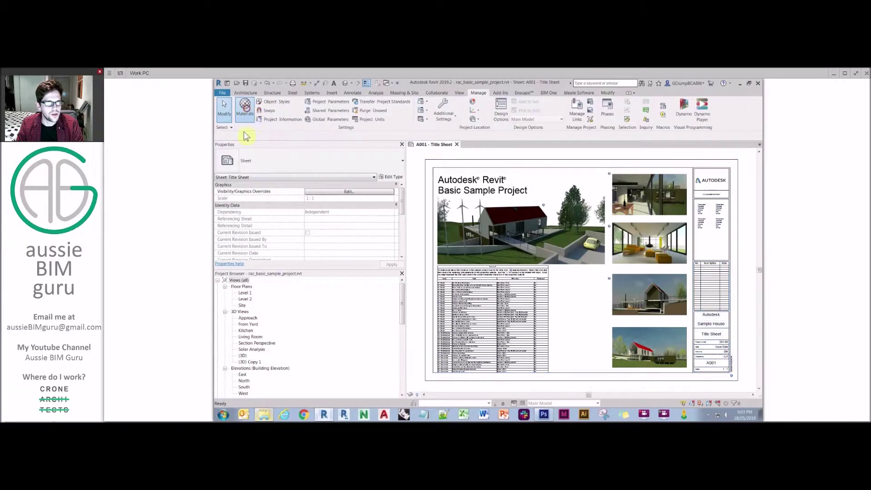
pyautogui.press('Return')
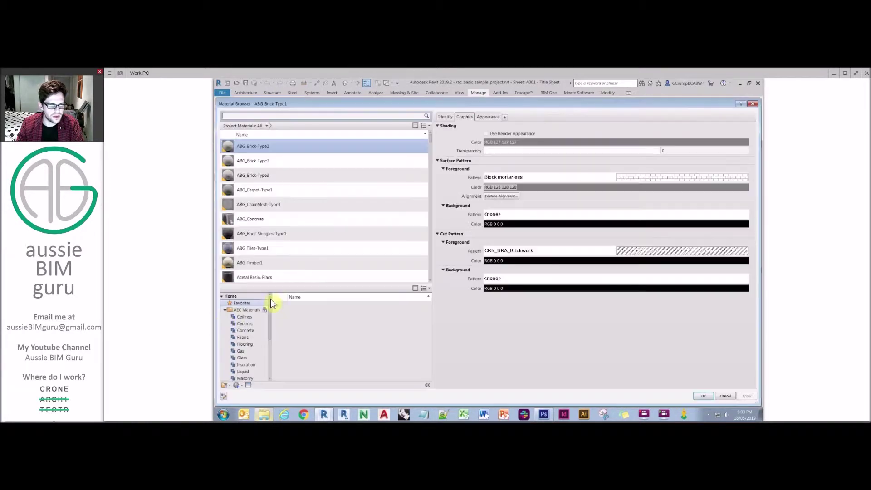
pyautogui.click(228, 311)
pyautogui.click(225, 310)
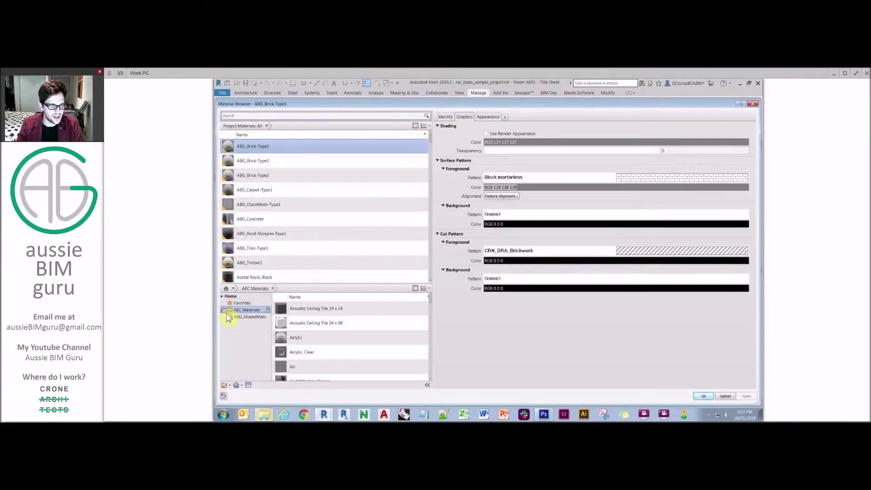
# - Add ABG_Brick-Type2 and ABG_Brick-Type3 to the library's Brick category
pyautogui.rightClick(237, 316)
pyautogui.click(248, 320)
pyautogui.write('a')
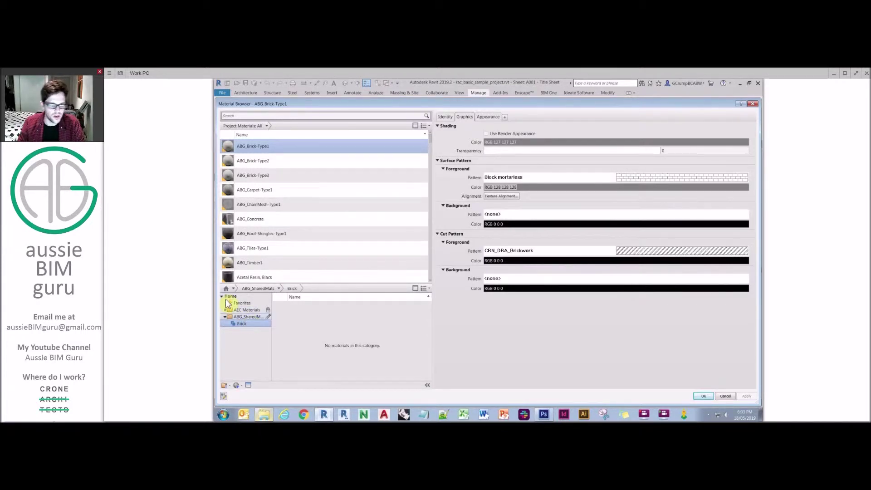
pyautogui.click(241, 317)
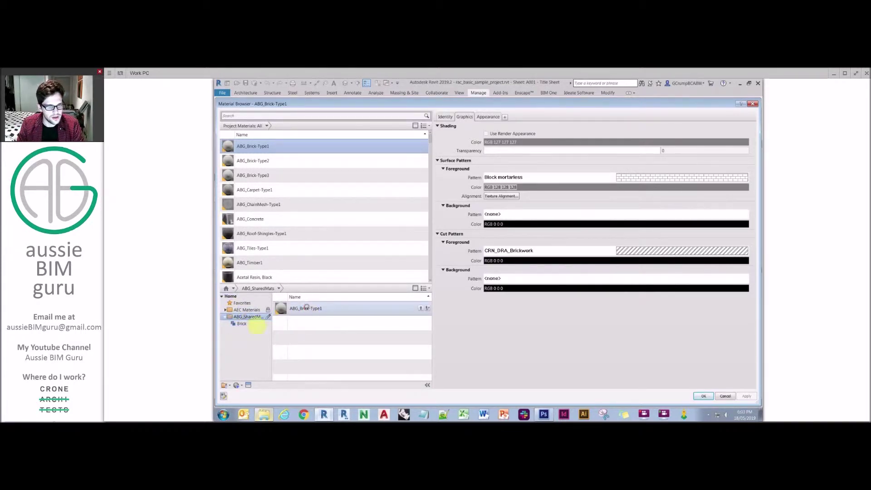
pyautogui.click(252, 323)
pyautogui.click(242, 317)
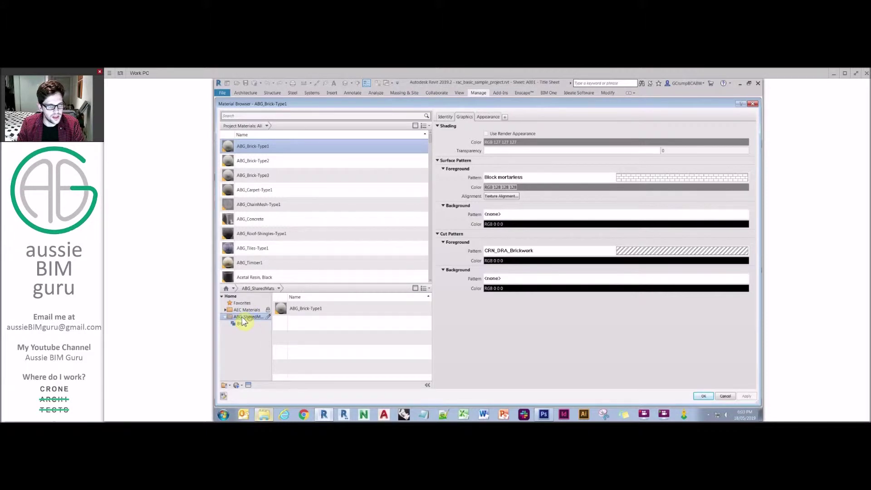
pyautogui.click(242, 323)
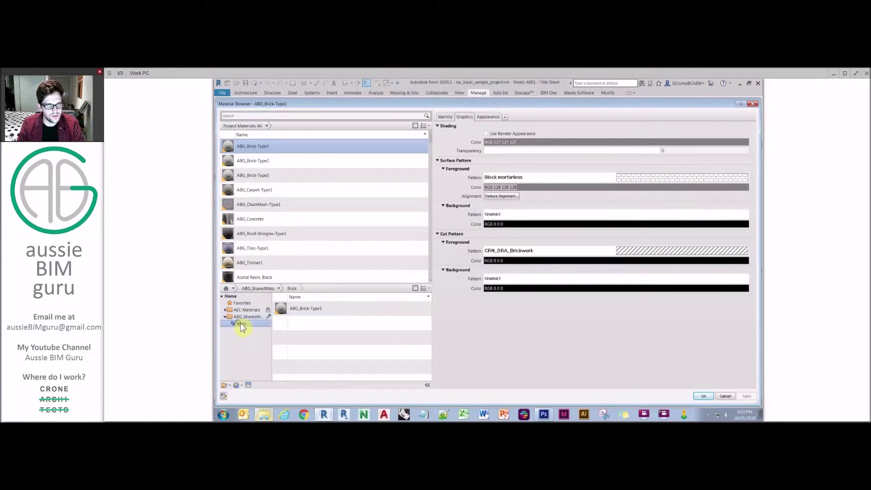
pyautogui.click(265, 161)
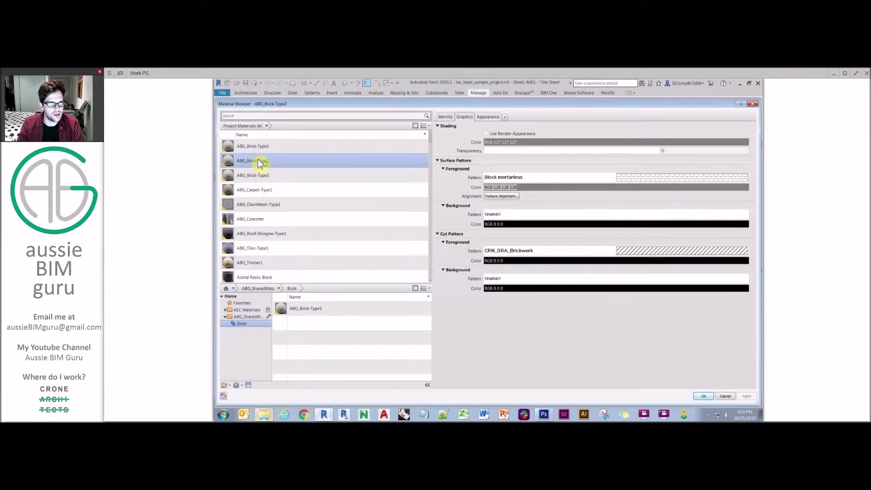
pyautogui.moveTo(259, 163); pyautogui.dragTo(344, 338)
pyautogui.moveTo(268, 176); pyautogui.dragTo(372, 350)
# - Create a Concrete category in ABG_SharedMats and put ABG_Concrete into it
pyautogui.rightClick(250, 317)
pyautogui.click(269, 323)
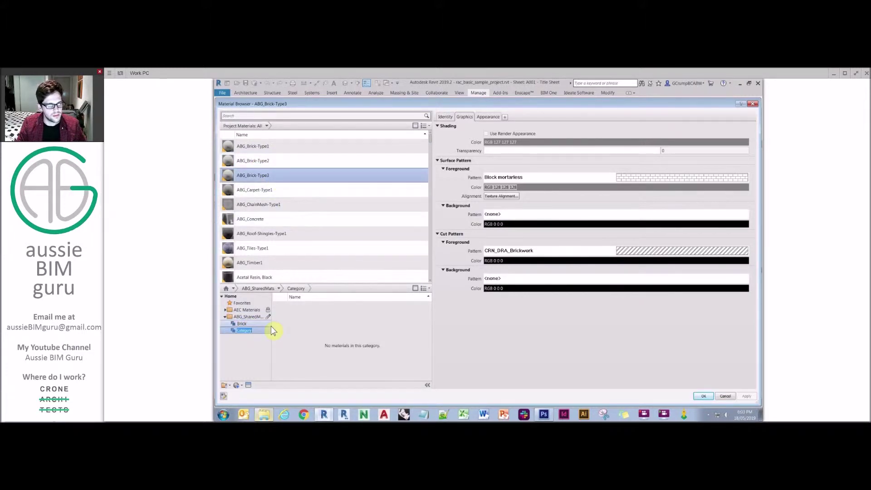
pyautogui.press('capslock')
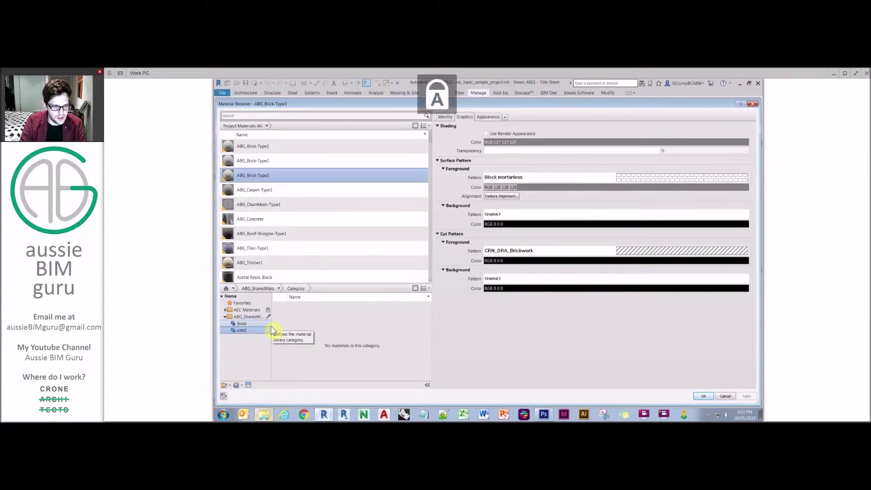
pyautogui.write('Doncrete')
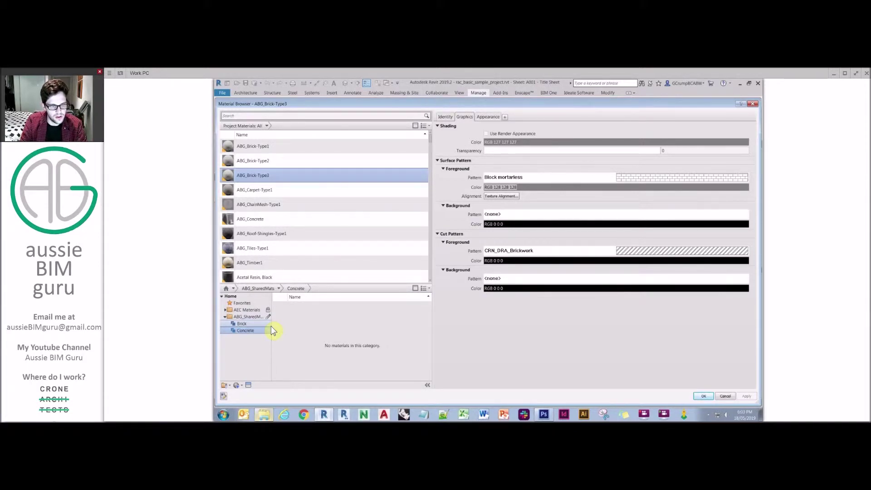
pyautogui.press('Return')
pyautogui.moveTo(269, 221); pyautogui.dragTo(333, 341)
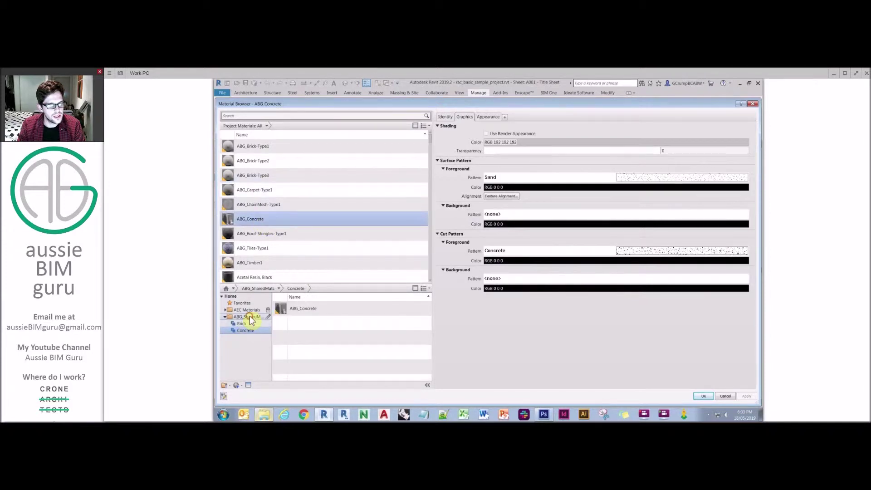
# - Review the shared library's Brick and Concrete category contents
pyautogui.click(249, 316)
pyautogui.click(244, 324)
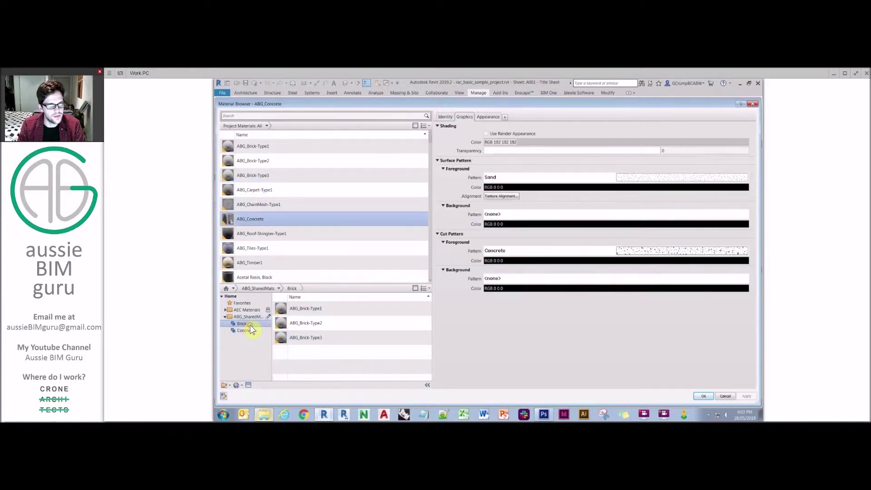
pyautogui.click(248, 331)
pyautogui.click(245, 324)
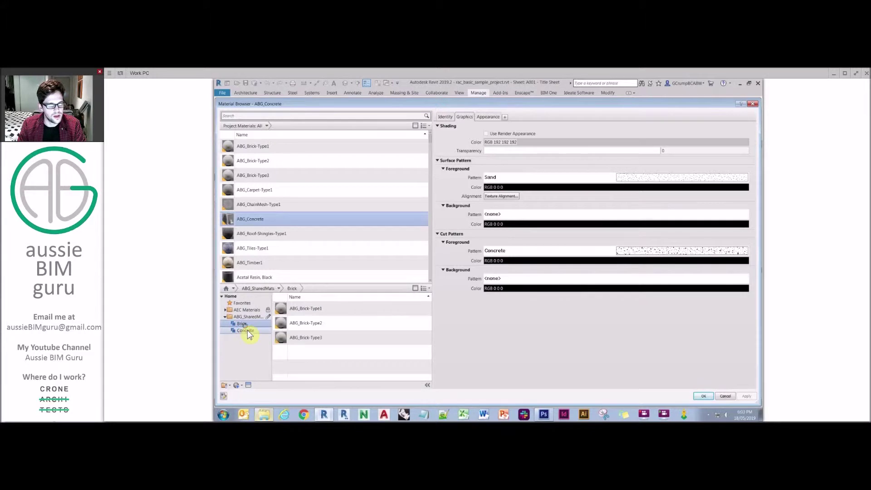
pyautogui.click(248, 330)
pyautogui.click(247, 324)
pyautogui.click(250, 317)
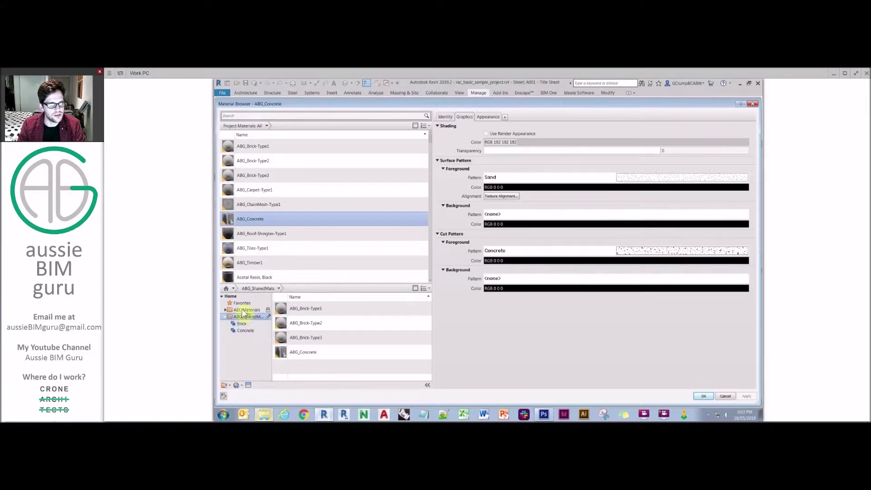
# - Create a Roof category holding ABG_Roof-Shingles-Type1
pyautogui.rightClick(252, 317)
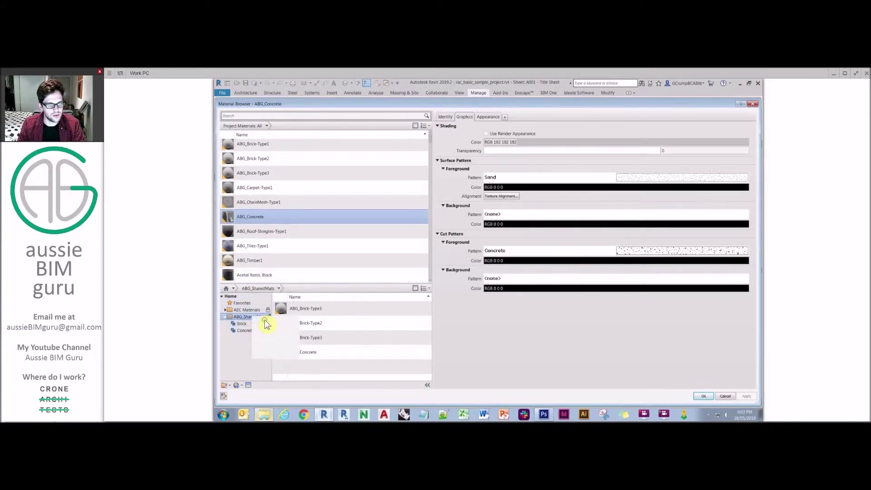
pyautogui.click(266, 321)
pyautogui.write('Roof')
pyautogui.press('Return')
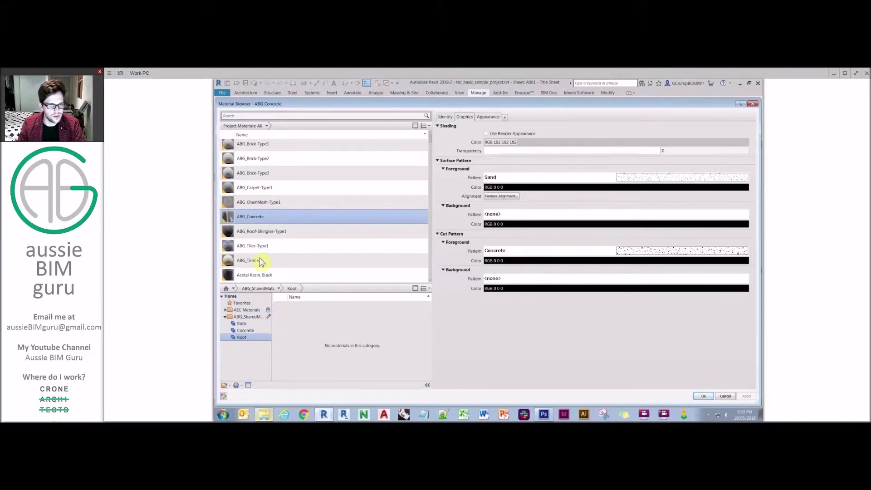
pyautogui.click(254, 230)
pyautogui.moveTo(342, 379); pyautogui.dragTo(327, 359)
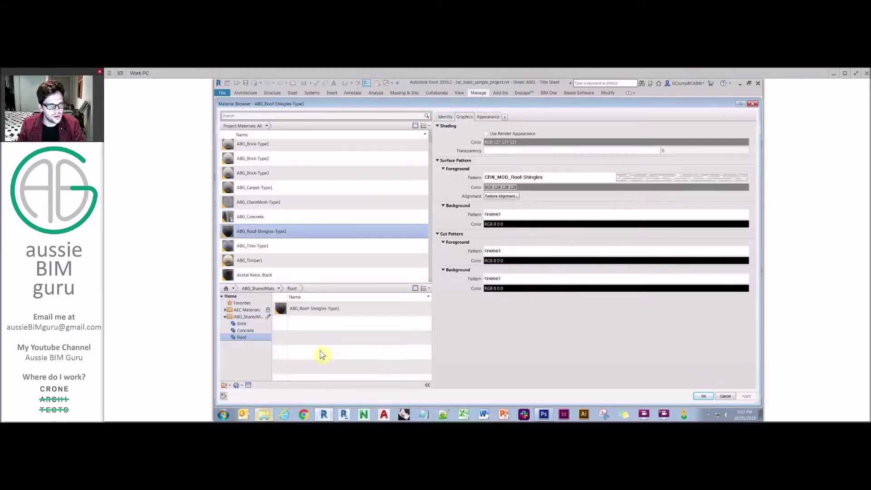
# - Create a Tiles category holding ABG_Tiles-Type1
pyautogui.click(247, 317)
pyautogui.rightClick(243, 318)
pyautogui.click(257, 322)
pyautogui.write('Ti')
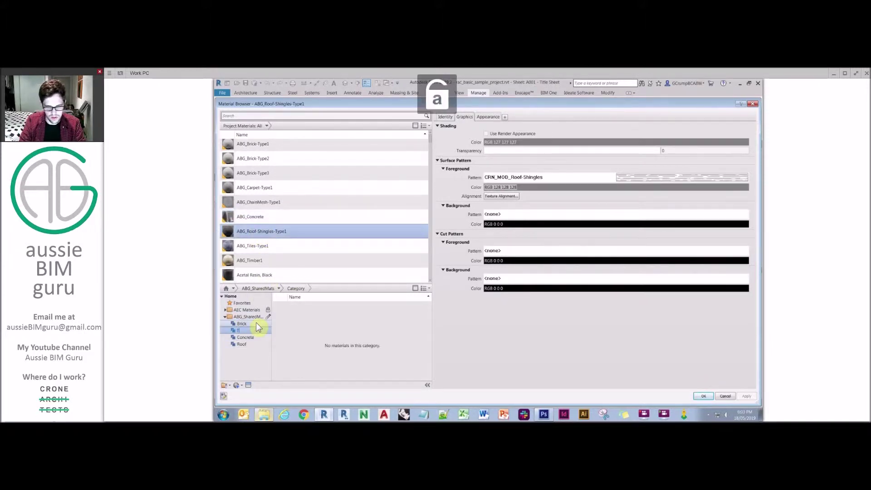
pyautogui.write('les')
pyautogui.press('Return')
pyautogui.moveTo(256, 246); pyautogui.dragTo(321, 346)
# - Create a Timber category holding ABG_Timber1
pyautogui.rightClick(247, 319)
pyautogui.click(261, 322)
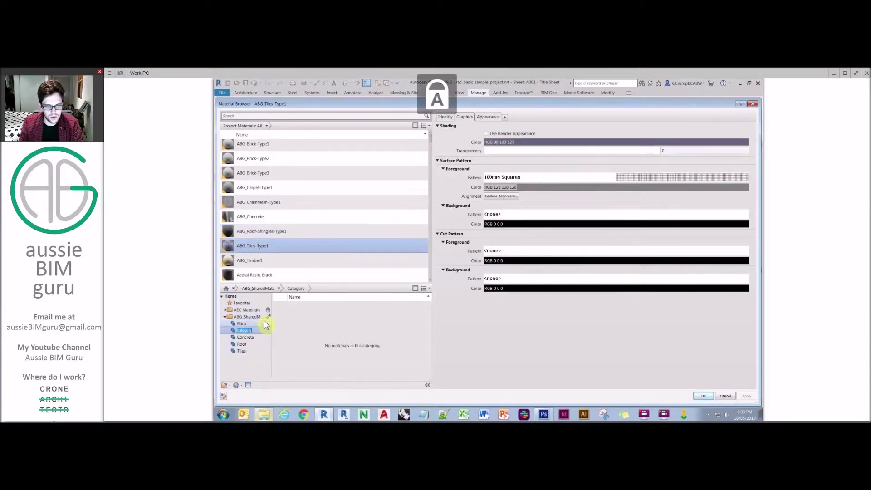
pyautogui.write('Timber')
pyautogui.press('Return')
pyautogui.click(262, 261)
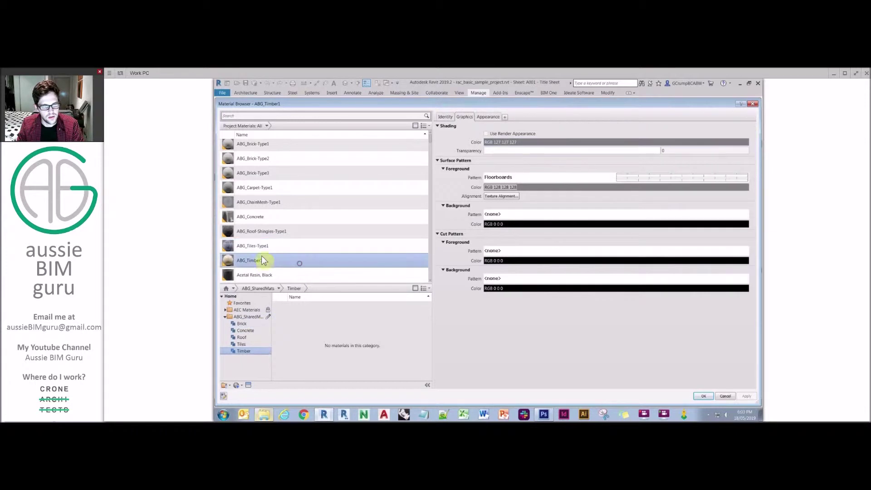
pyautogui.moveTo(338, 346); pyautogui.dragTo(338, 347)
# - Create a Misc category holding ABG_ChainMesh-Type1
pyautogui.rightClick(247, 317)
pyautogui.click(261, 323)
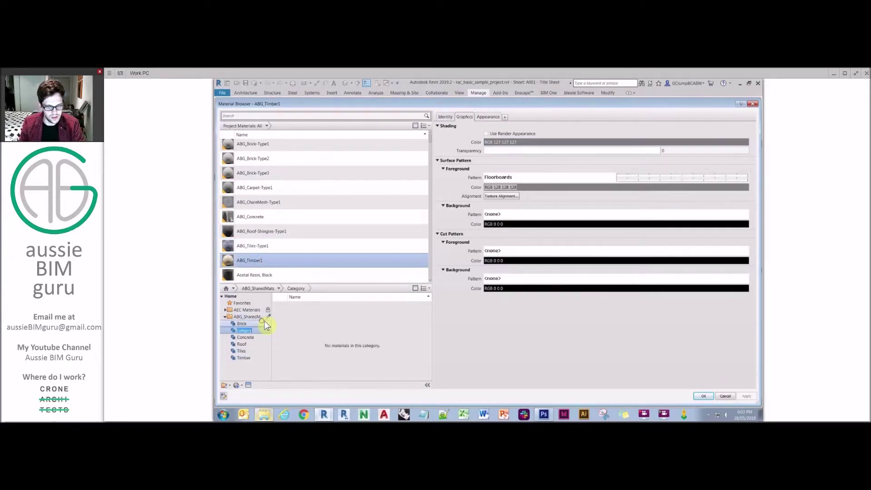
pyautogui.write('m')
pyautogui.press('capslock')
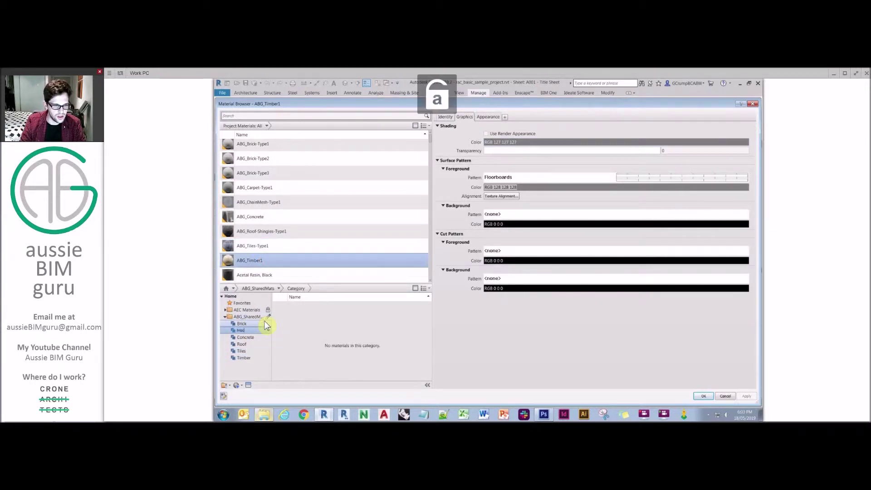
pyautogui.write('isc')
pyautogui.press('Return')
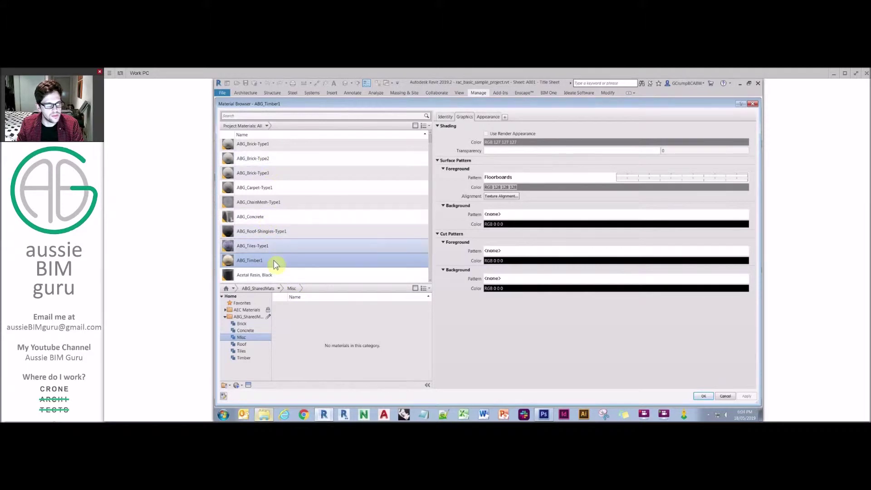
pyautogui.scroll(1, 263, 231)
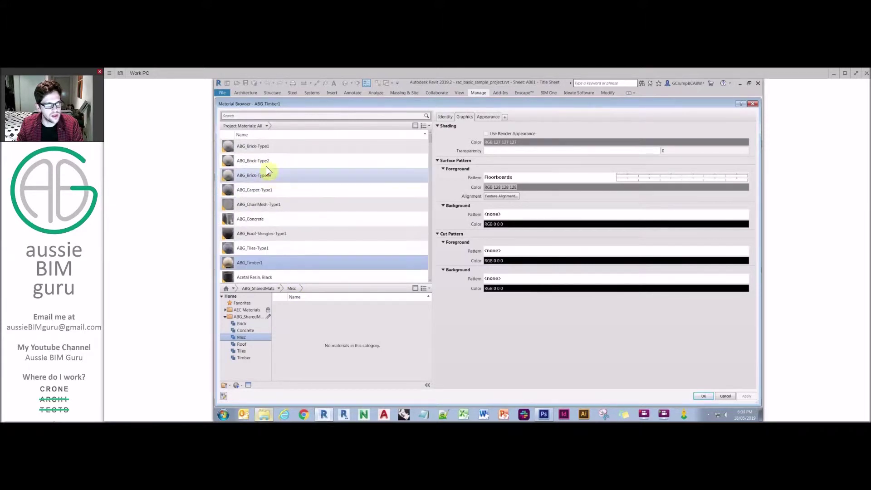
pyautogui.click(252, 204)
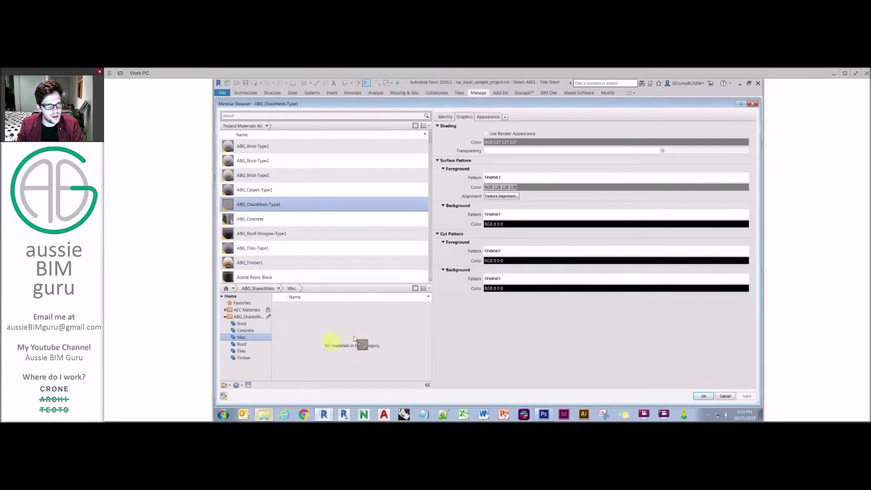
pyautogui.moveTo(354, 338); pyautogui.dragTo(354, 338)
# - Create a Carpetsa category holding ABG_Carpet-Type1
pyautogui.click(248, 316)
pyautogui.rightClick(245, 317)
pyautogui.click(262, 327)
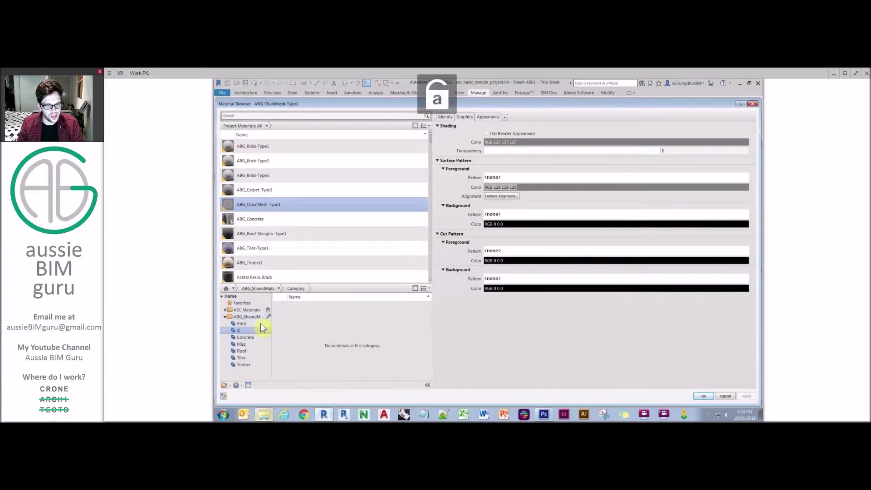
pyautogui.press('capslock')
pyautogui.hotkey('shift', 'Home')
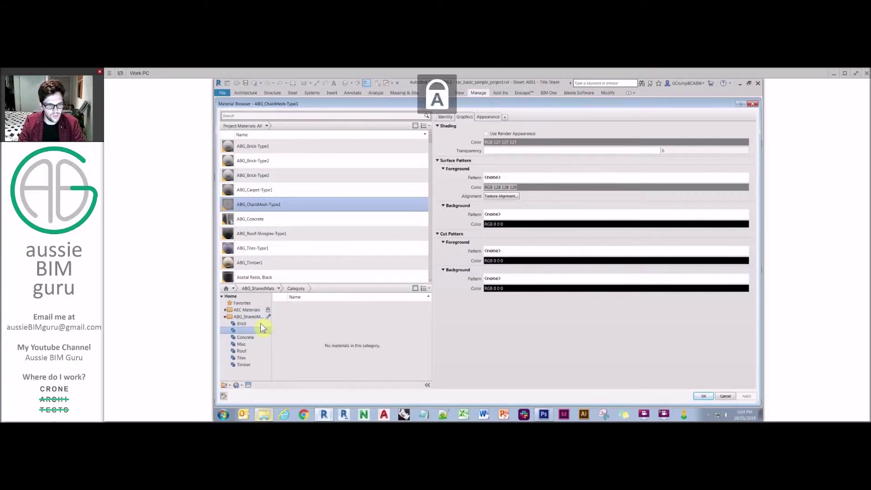
pyautogui.write('Carpetsa')
pyautogui.press('Return')
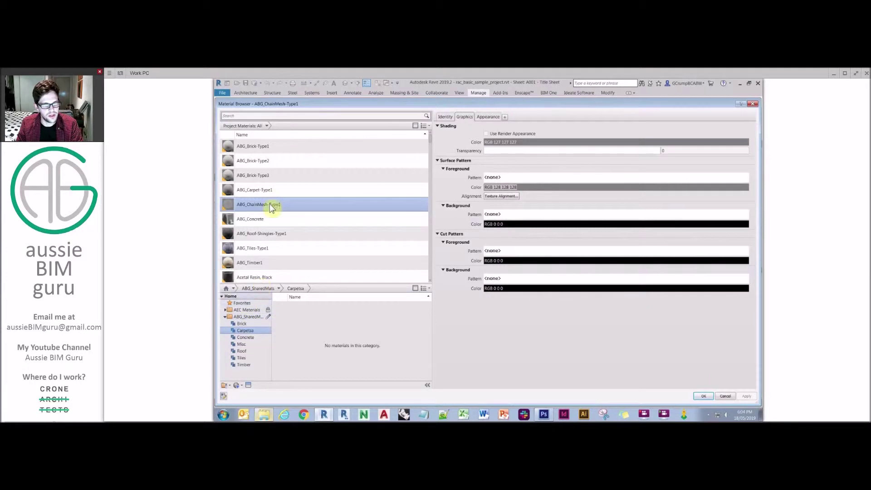
pyautogui.click(260, 186)
pyautogui.moveTo(259, 187); pyautogui.dragTo(373, 322)
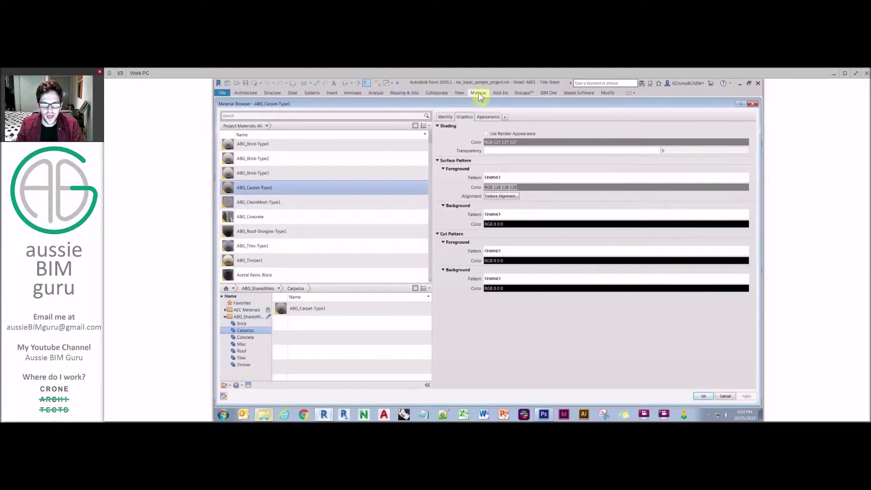
pyautogui.click(449, 118)
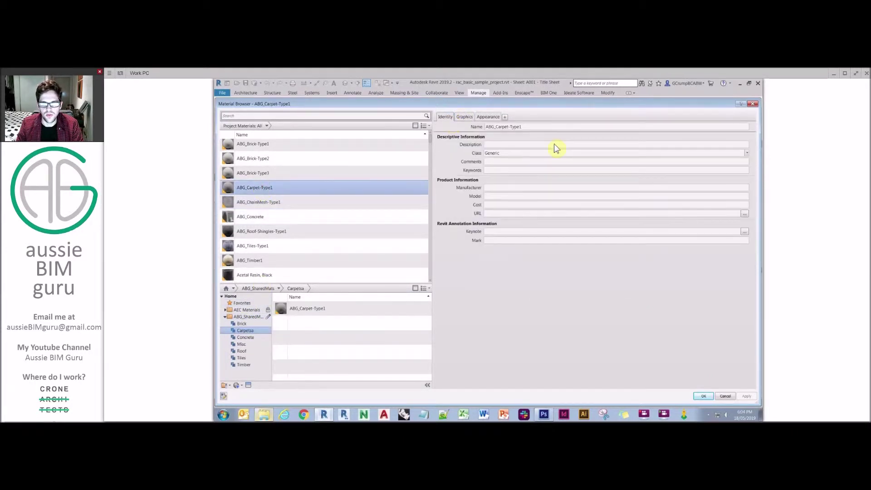
pyautogui.click(747, 152)
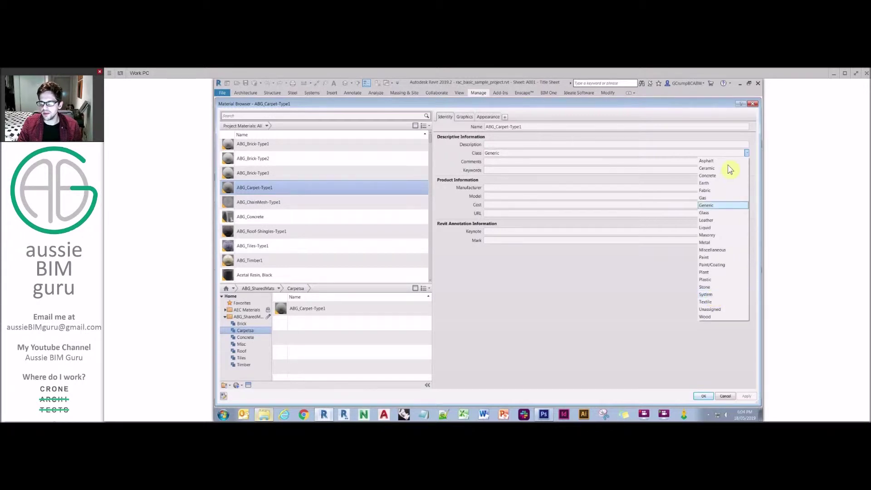
pyautogui.click(276, 248)
pyautogui.click(277, 248)
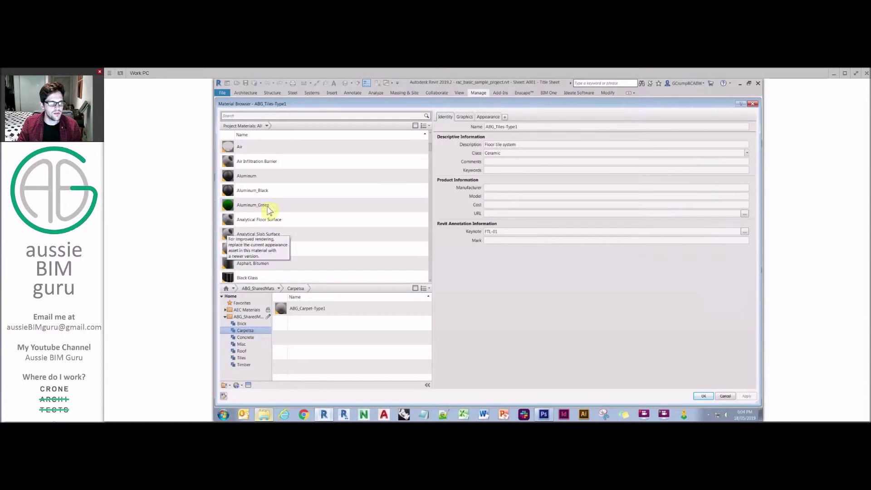
pyautogui.scroll(-10, 274, 221)
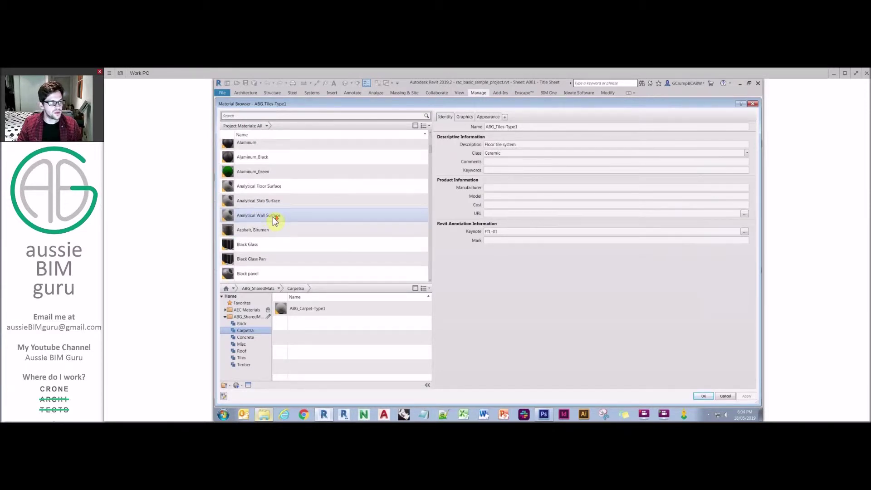
pyautogui.scroll(-10, 275, 219)
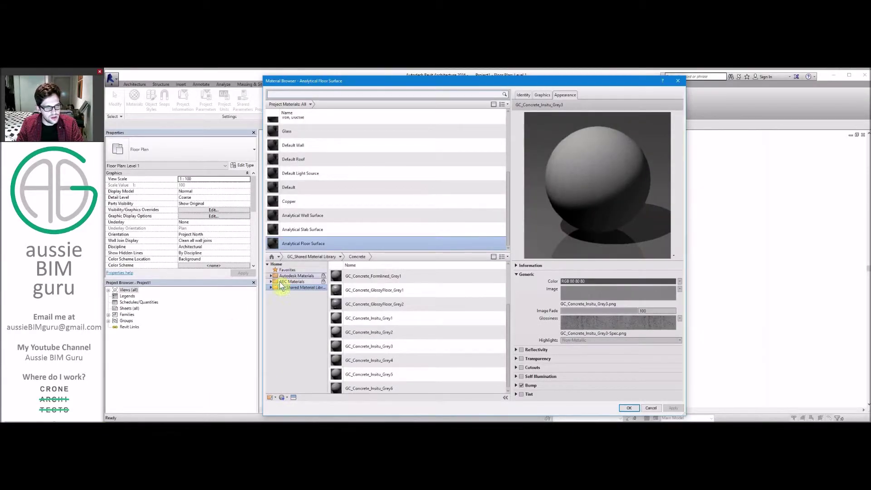
# - Expand the GC_Shared Material Library and view its Carpet and Ceilings materials
pyautogui.click(270, 288)
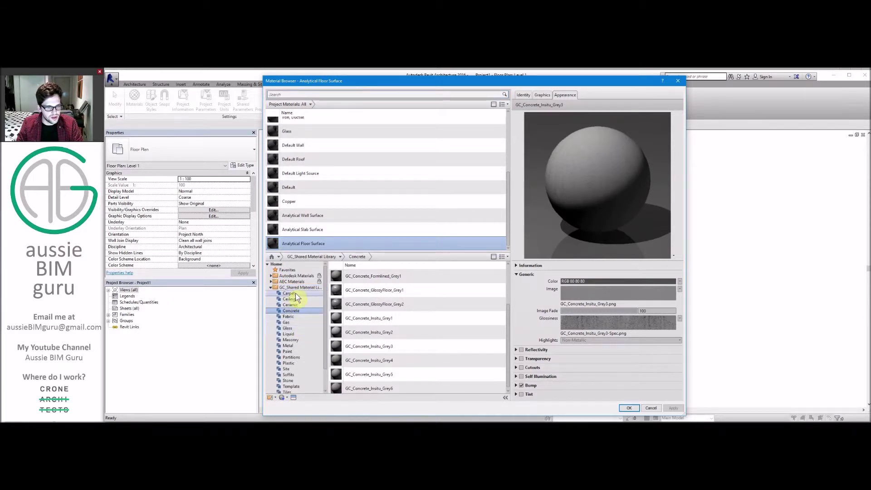
pyautogui.click(298, 300)
pyautogui.click(295, 294)
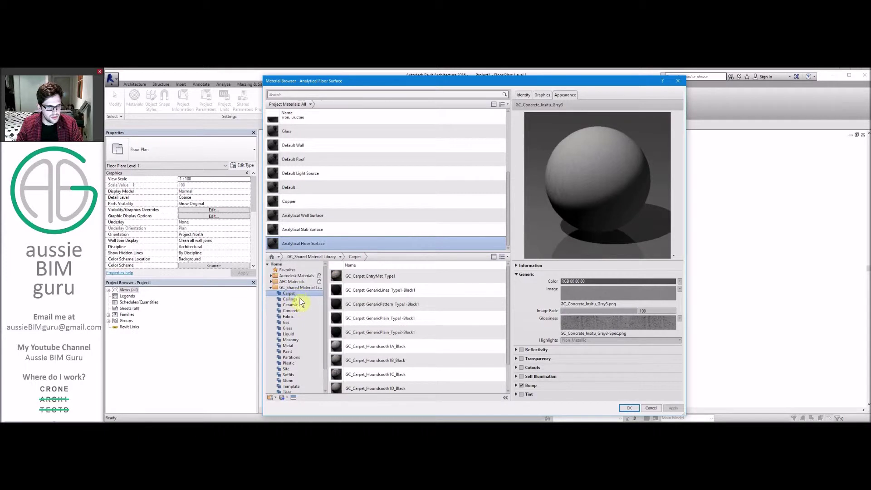
pyautogui.click(298, 299)
pyautogui.click(295, 294)
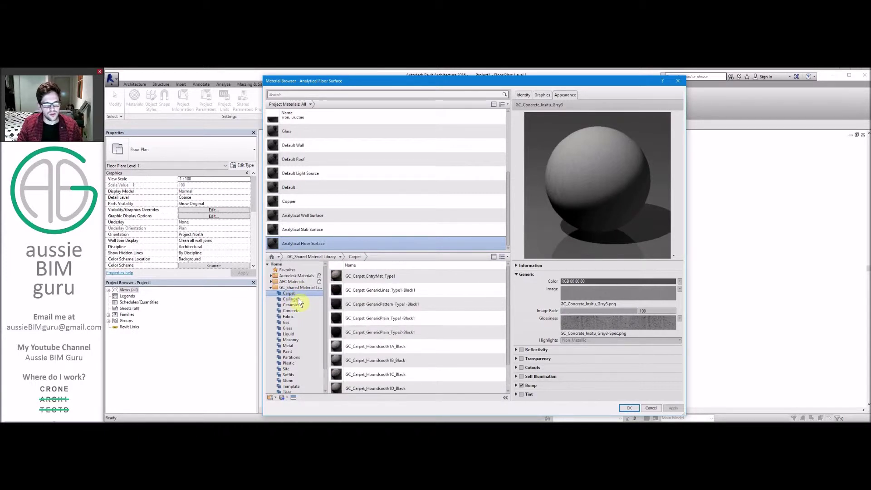
pyautogui.click(301, 300)
pyautogui.click(298, 294)
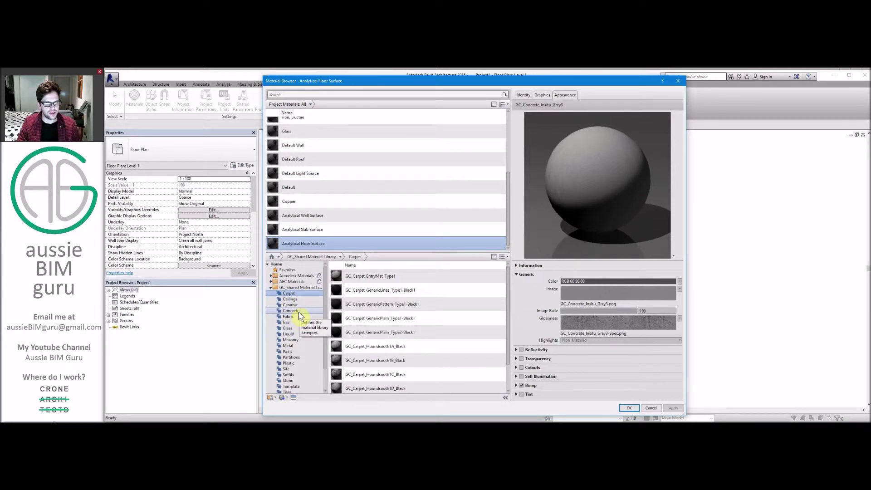
pyautogui.click(297, 300)
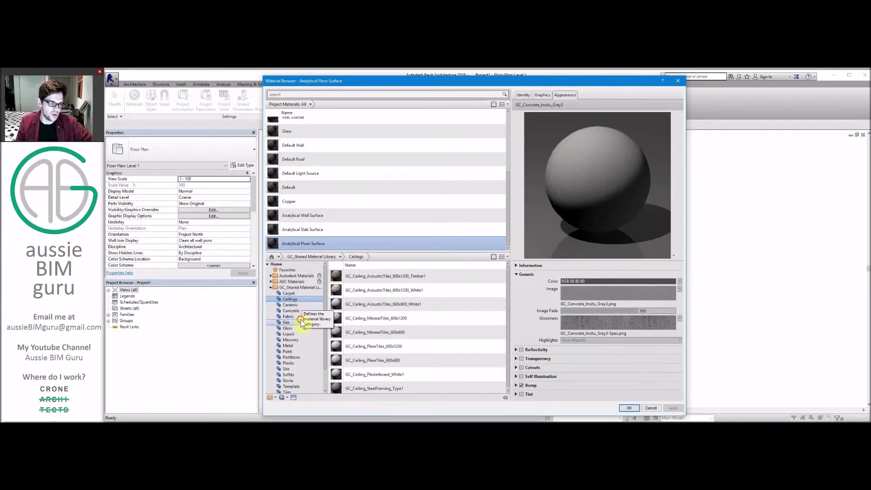
# - Browse the Gas, Glass, Liquid and Template categories, then cancel the Material Browser
pyautogui.click(300, 323)
pyautogui.click(289, 328)
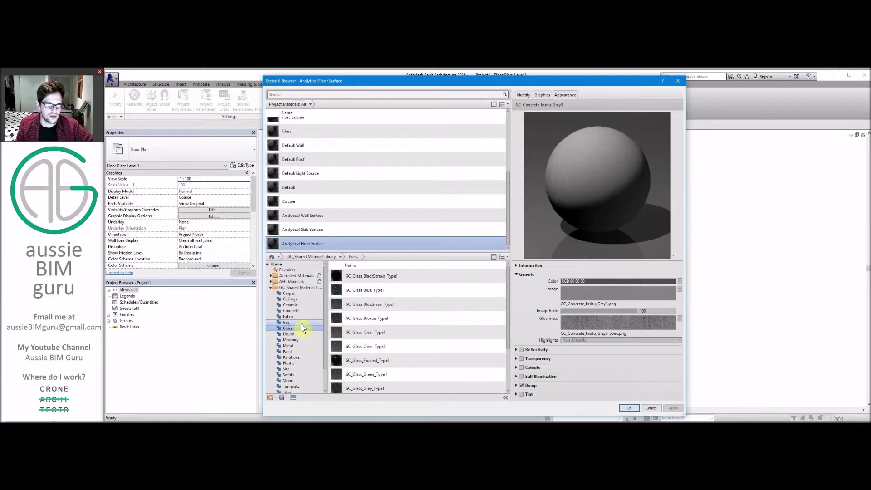
pyautogui.click(299, 333)
pyautogui.scroll(-2, 303, 344)
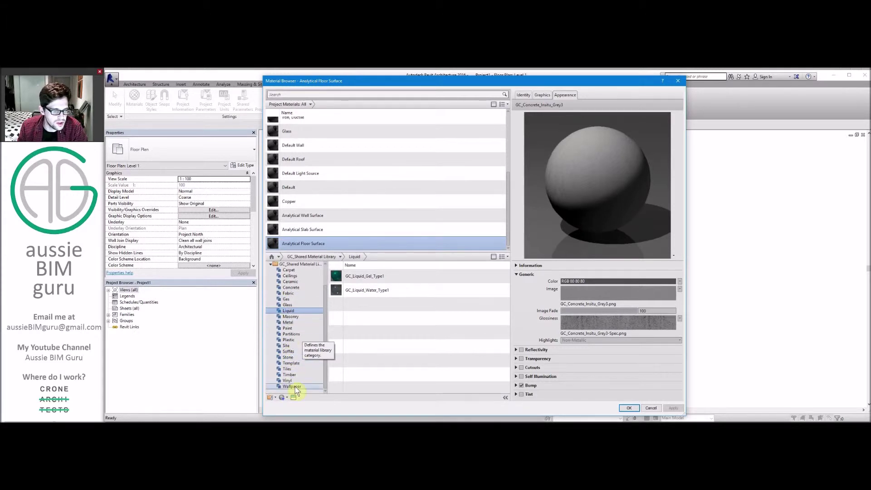
pyautogui.click(298, 362)
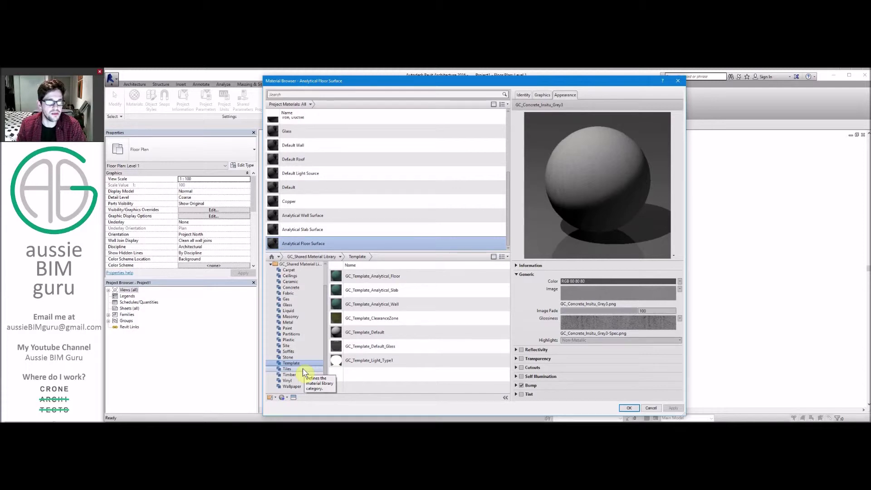
pyautogui.click(651, 408)
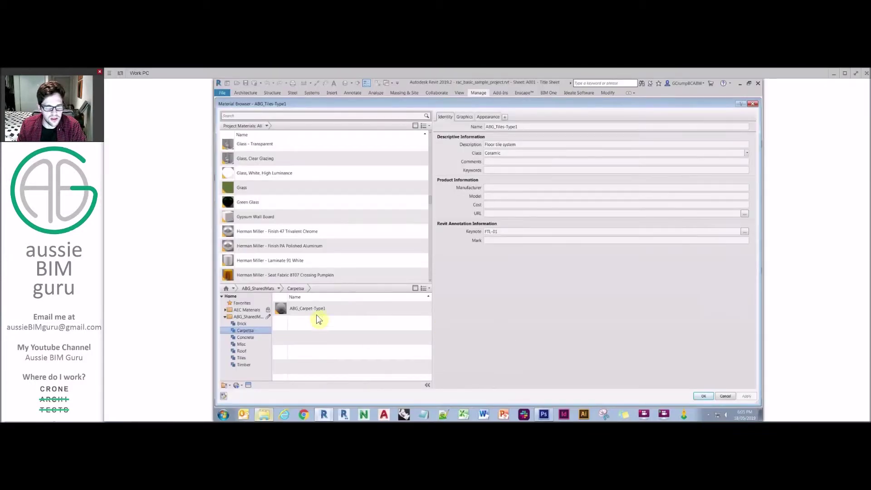
# - Remove the ABG_SharedMats library from the Material Browser
pyautogui.click(257, 330)
pyautogui.click(246, 323)
pyautogui.press('Down')
pyautogui.press('Down')
pyautogui.press('Down')
pyautogui.press('Down')
pyautogui.press('Down')
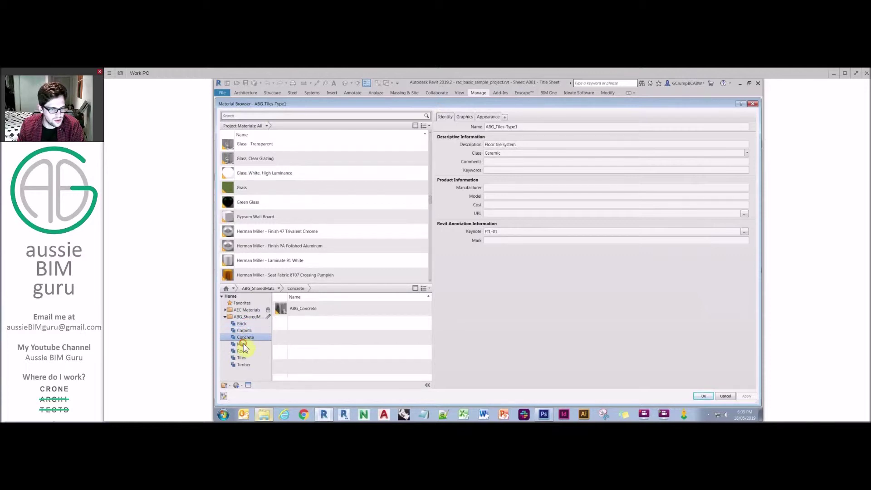
pyautogui.rightClick(246, 317)
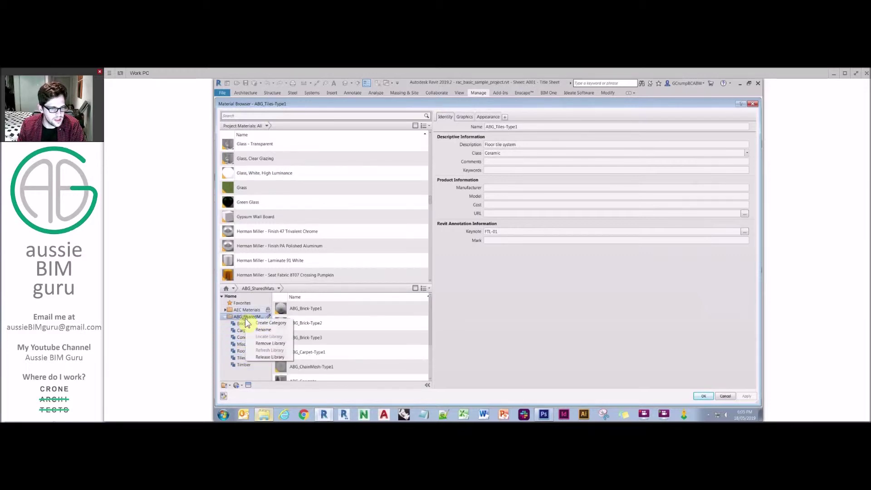
pyautogui.click(275, 345)
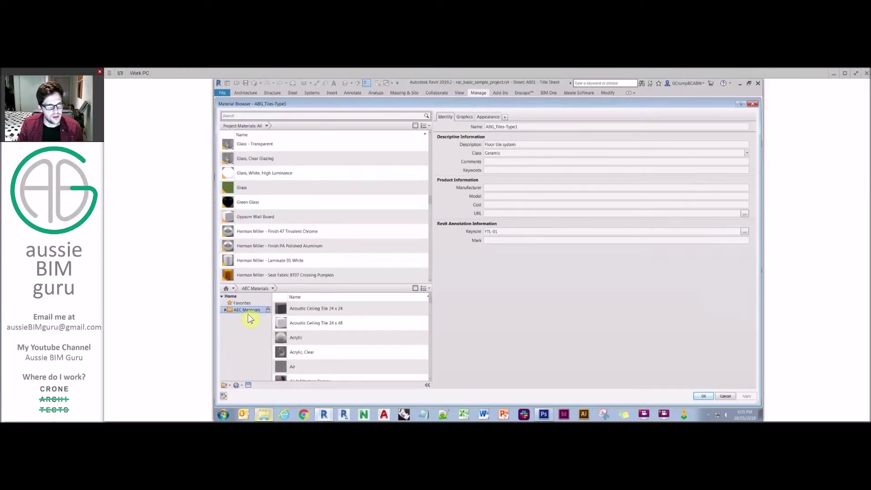
# - Reload the library from ABG_SharedMats.adsklib and expand its categories
pyautogui.rightClick(249, 315)
pyautogui.press('Escape')
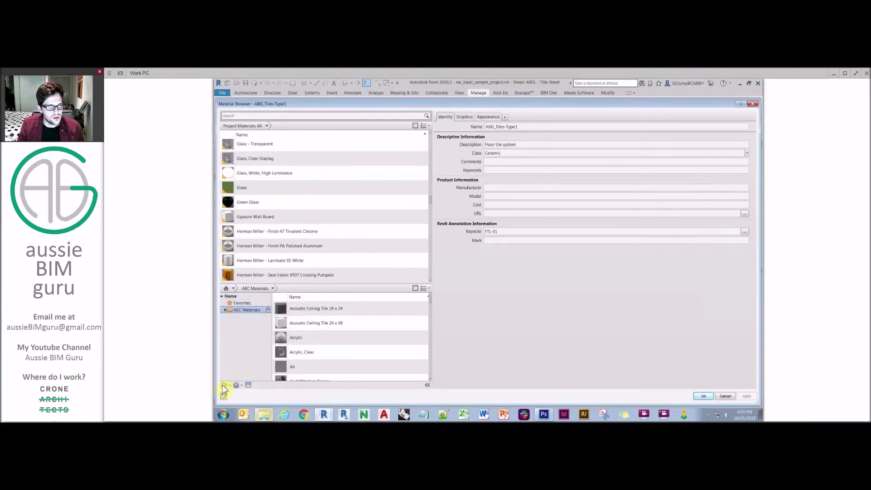
pyautogui.click(224, 386)
pyautogui.click(237, 381)
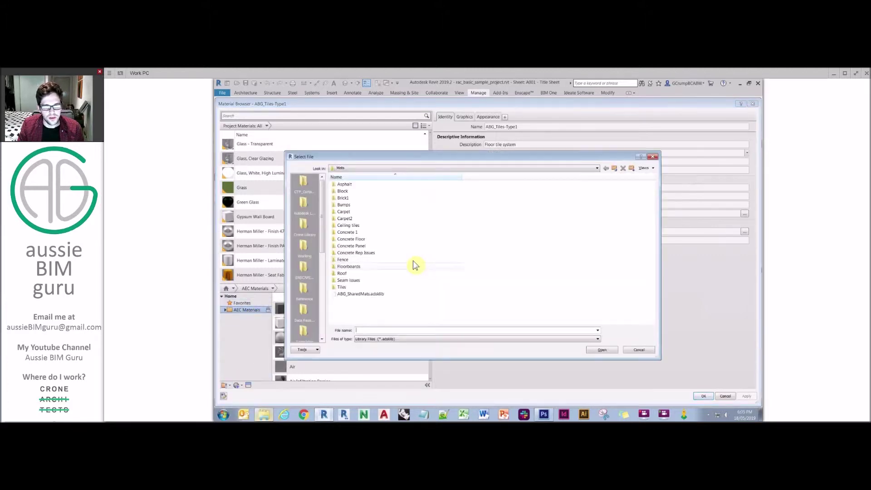
pyautogui.click(363, 294)
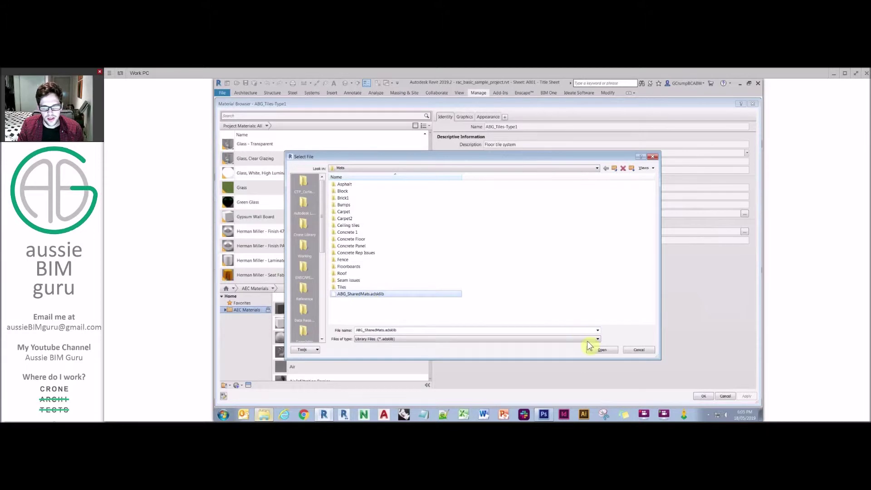
pyautogui.click(601, 350)
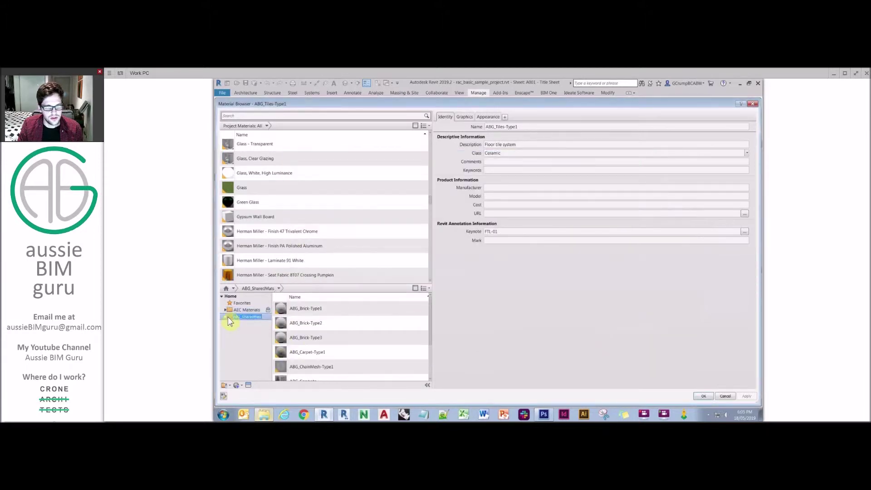
pyautogui.doubleClick(253, 316)
pyautogui.click(241, 344)
# - Delete the ABG materials, starting with ABG_Brick-Type2, from the project materials
pyautogui.click(242, 351)
pyautogui.scroll(10, 279, 228)
pyautogui.scroll(5, 277, 228)
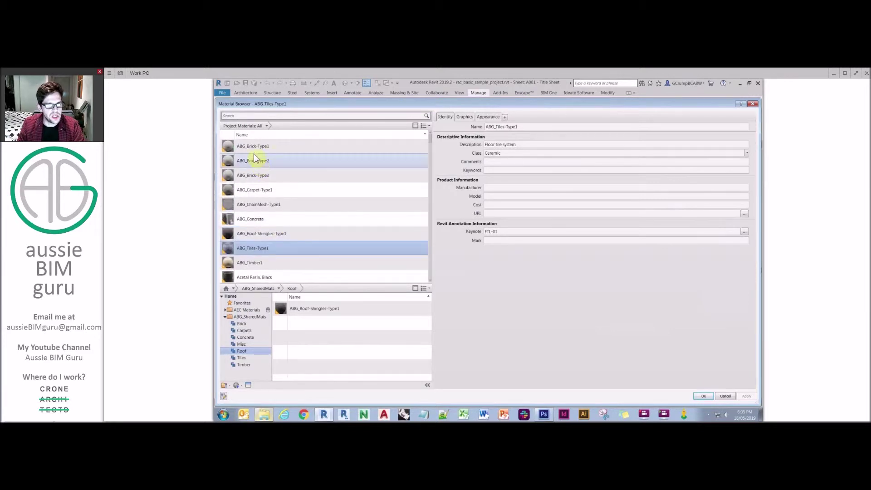
pyautogui.click(256, 149)
pyautogui.press('Delete')
pyautogui.press('Delete')
pyautogui.press('Delete')
pyautogui.press('Delete')
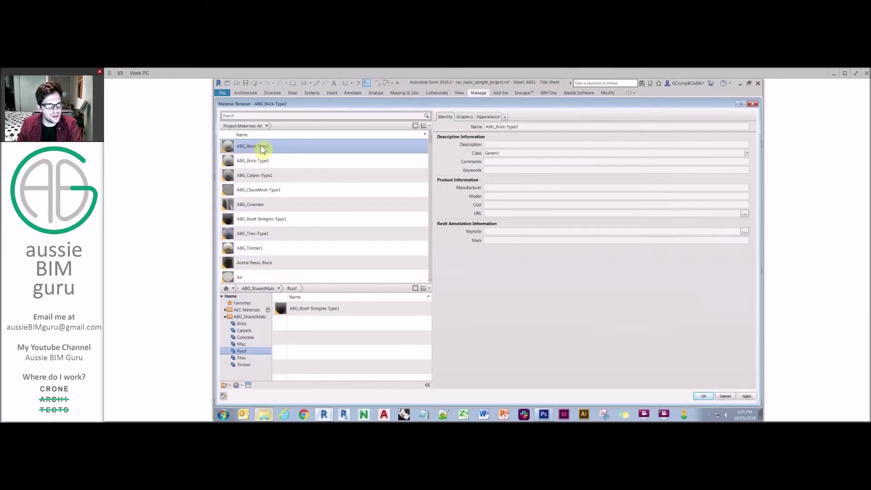
pyautogui.press('Delete')
pyautogui.press('Delete')
pyautogui.press('Delete')
pyautogui.press('Delete')
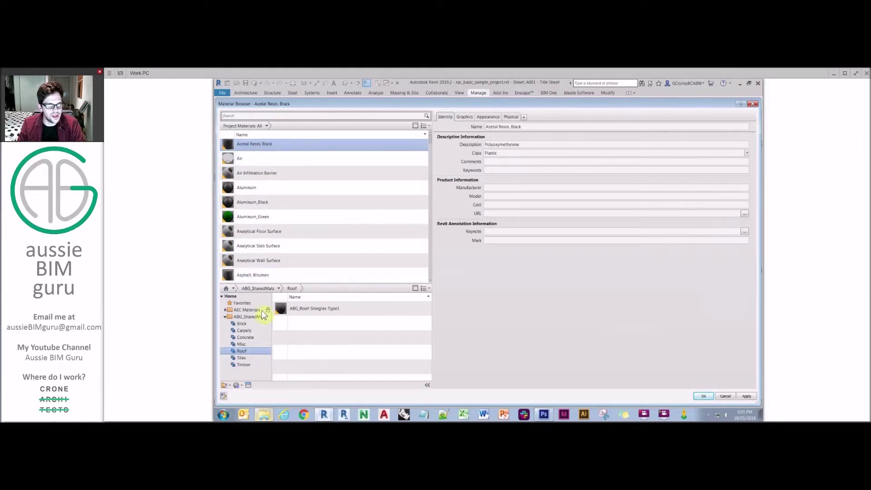
# - Add ABG_Brick-Type1 from the library's Brick category and inspect its appearance asset
pyautogui.click(245, 323)
pyautogui.click(326, 311)
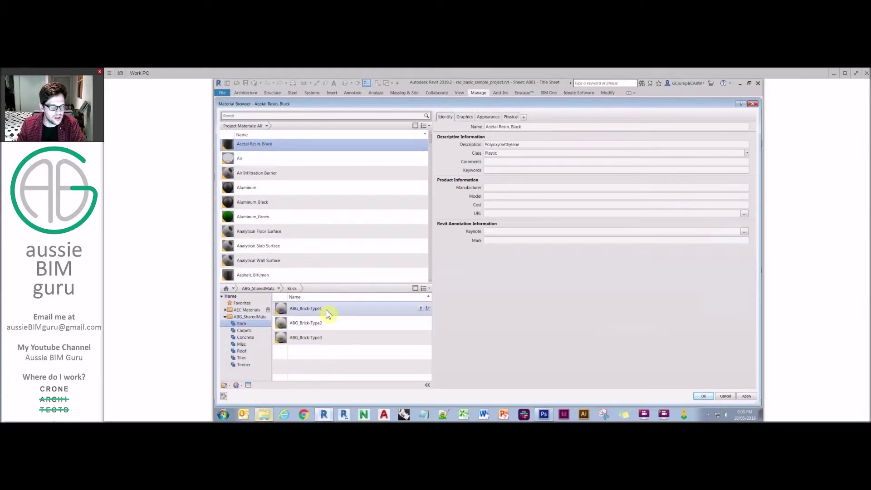
pyautogui.click(424, 311)
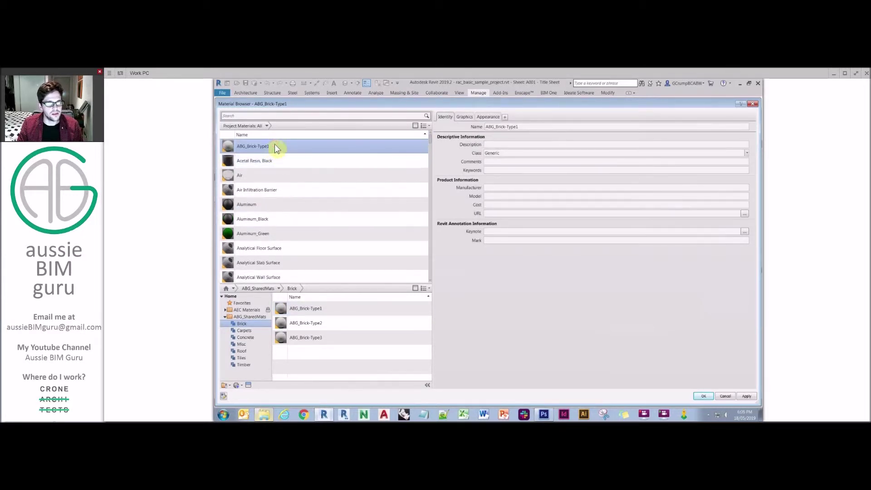
pyautogui.click(465, 117)
pyautogui.click(482, 118)
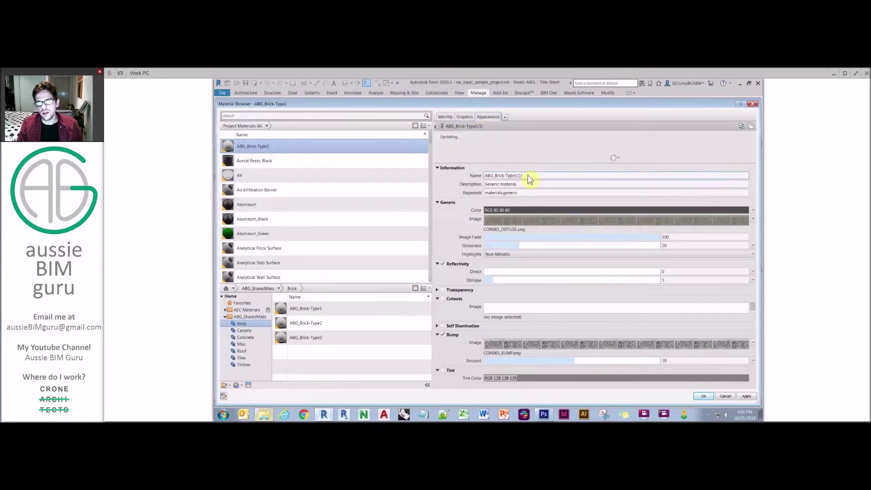
pyautogui.click(522, 176)
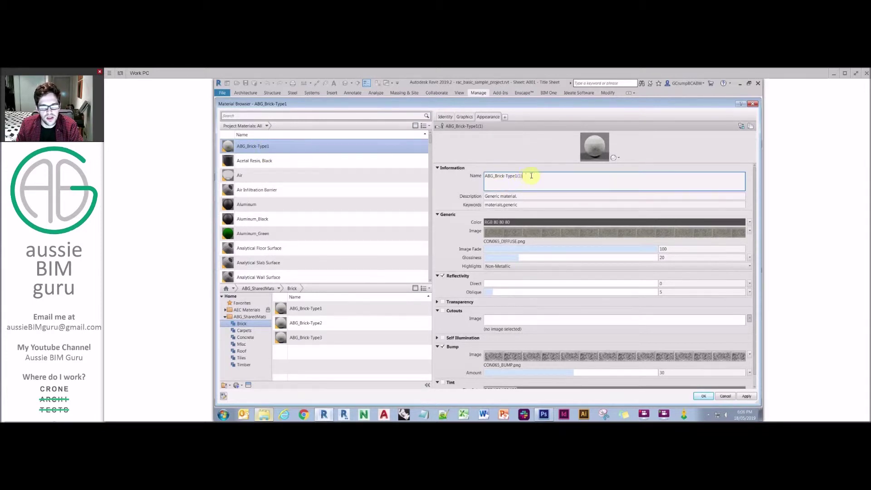
# - Delete ABG_Brick-Type1 from the project and close the Material Browser
pyautogui.rightClick(254, 146)
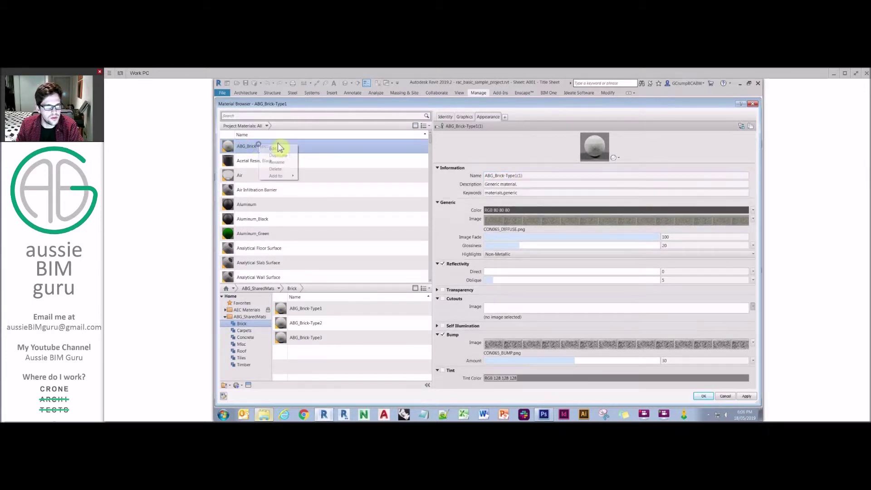
pyautogui.click(292, 171)
pyautogui.click(703, 396)
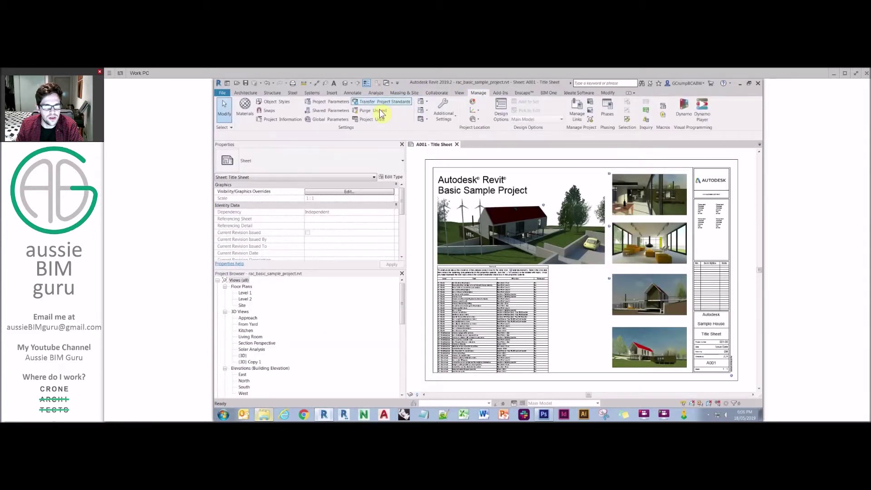
# - Purge only the 17 unused Material Assets > Appearance items, then reopen Materials
pyautogui.click(370, 110)
pyautogui.click(619, 155)
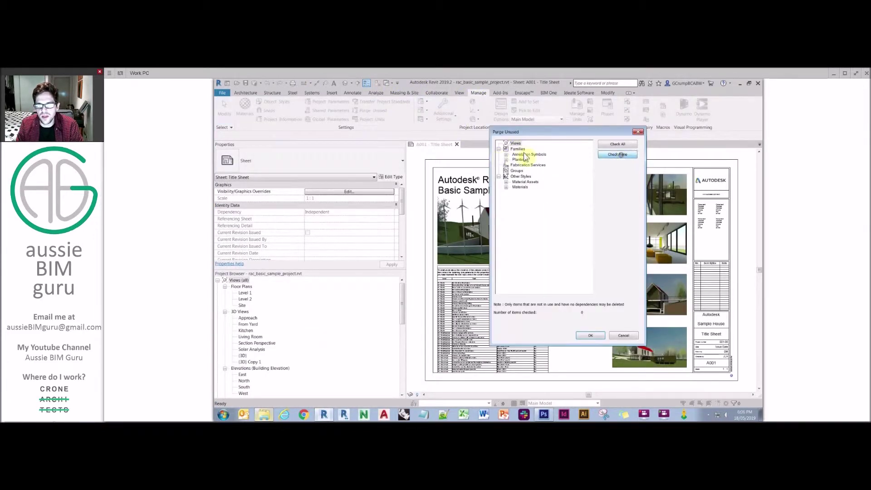
pyautogui.click(507, 187)
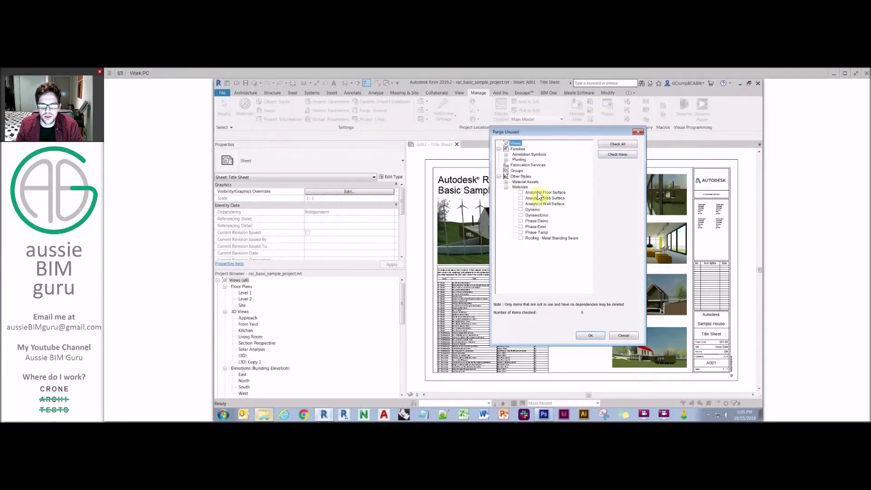
pyautogui.click(506, 182)
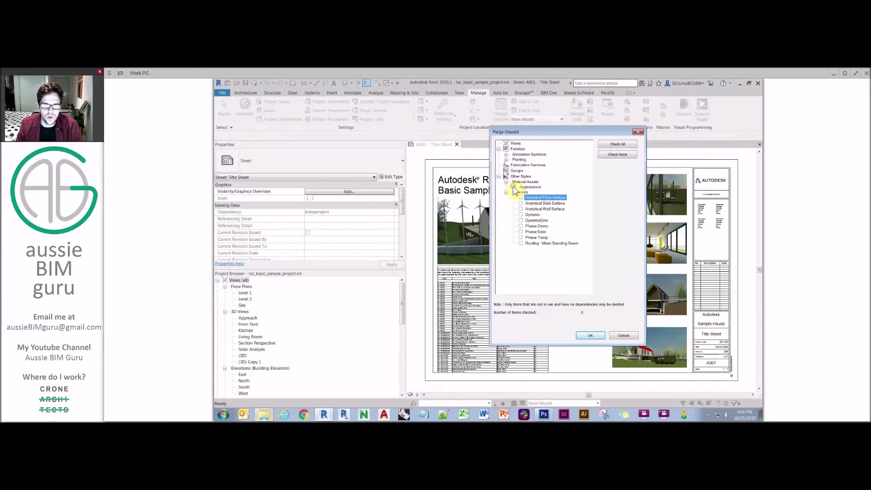
pyautogui.click(513, 187)
pyautogui.click(548, 192)
pyautogui.keyDown('shift'); pyautogui.click(538, 284); pyautogui.keyUp('shift')
pyautogui.click(529, 284)
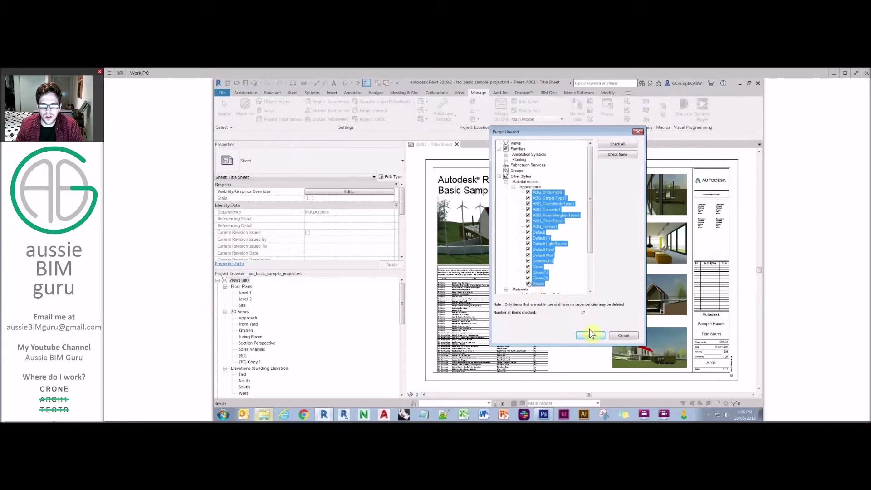
pyautogui.click(590, 335)
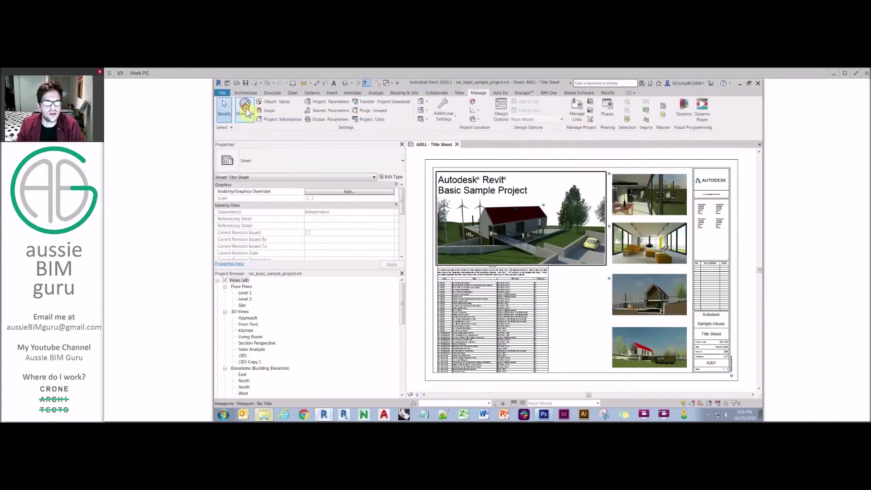
pyautogui.click(245, 110)
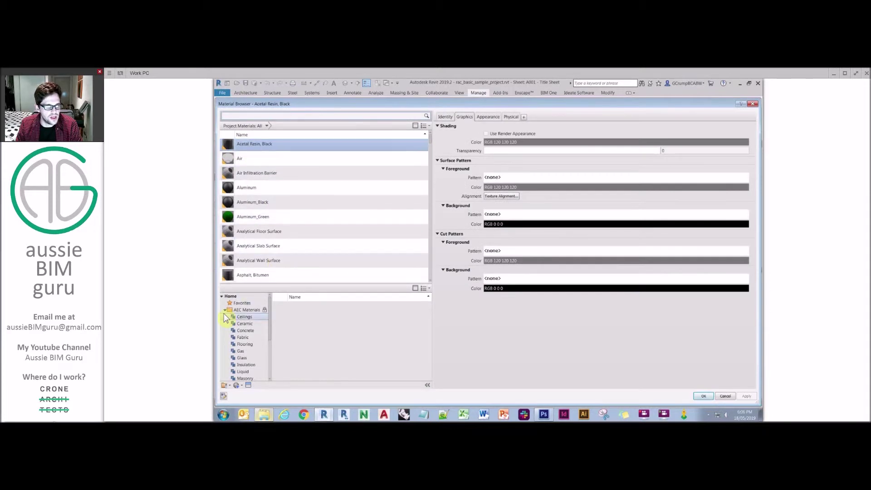
# - Re-add ABG_Brick-Type1 from ABG_SharedMats > Brick and check its appearance and graphics
pyautogui.click(224, 310)
pyautogui.click(225, 317)
pyautogui.click(241, 323)
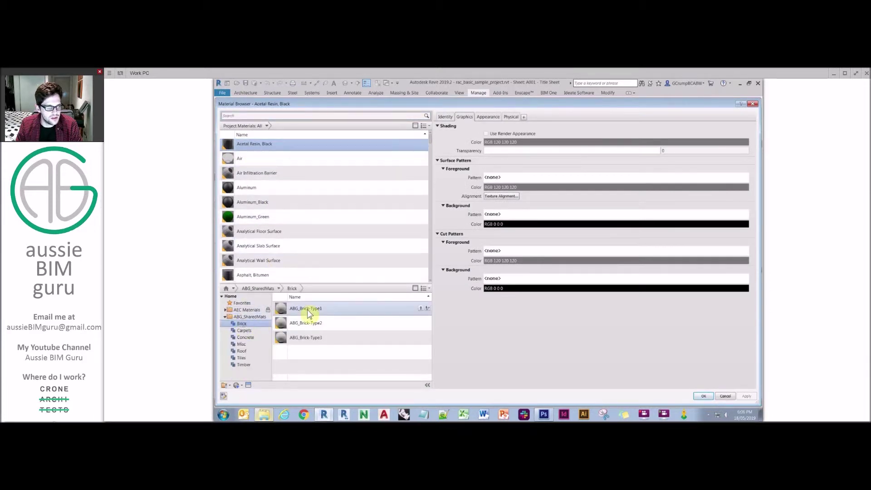
pyautogui.click(421, 310)
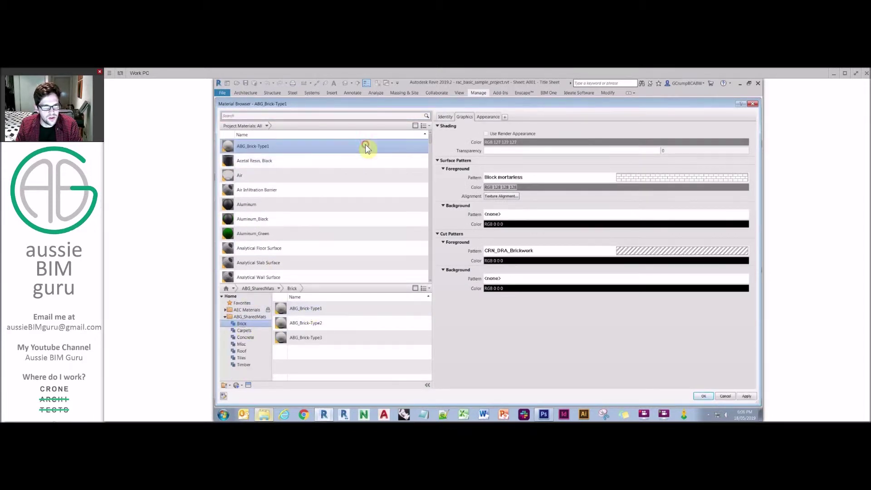
pyautogui.click(487, 116)
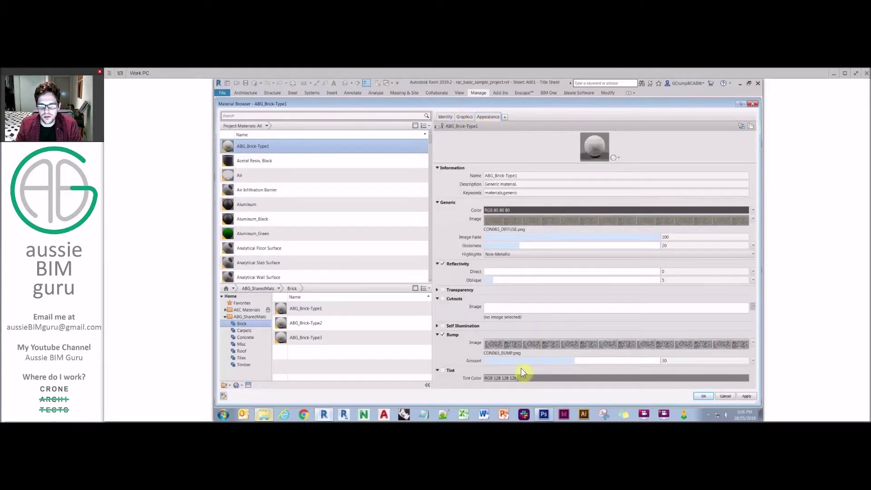
pyautogui.click(464, 117)
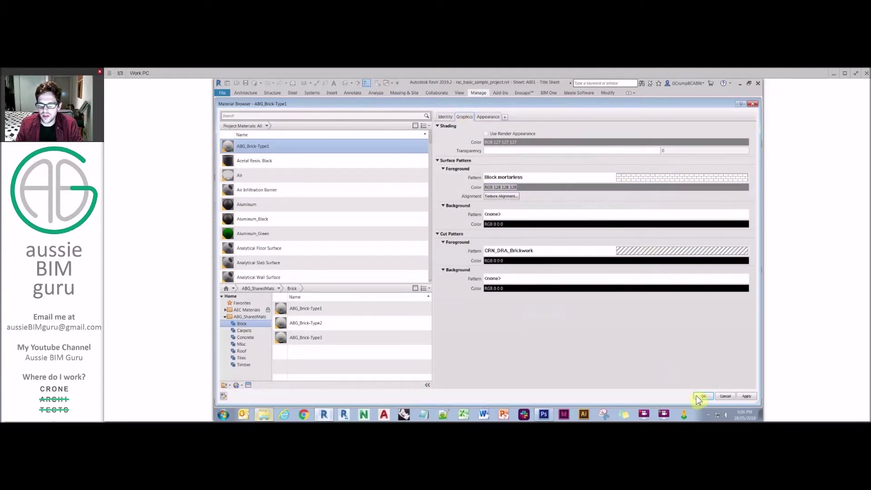
# - Preview ABG_Roof-Shingles-Type1's graphics in the Roof category, then close the browser
pyautogui.scroll(-1, 315, 280)
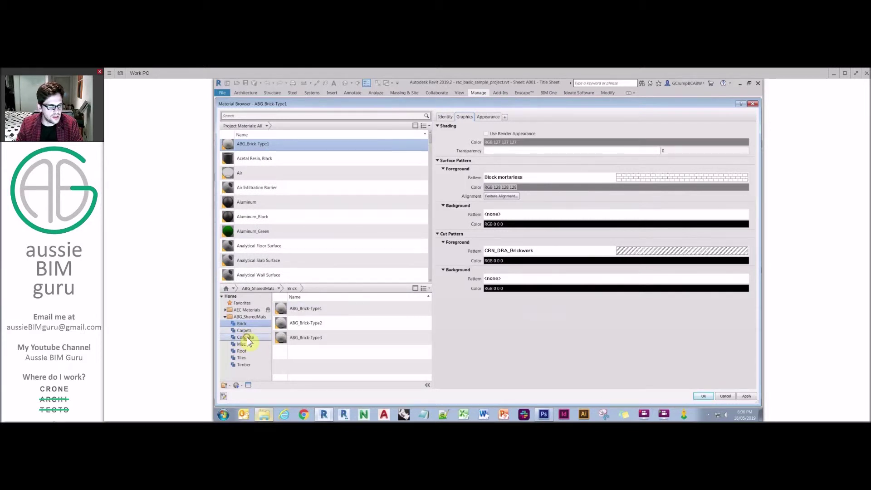
pyautogui.click(245, 337)
pyautogui.rightClick(295, 314)
pyautogui.click(247, 351)
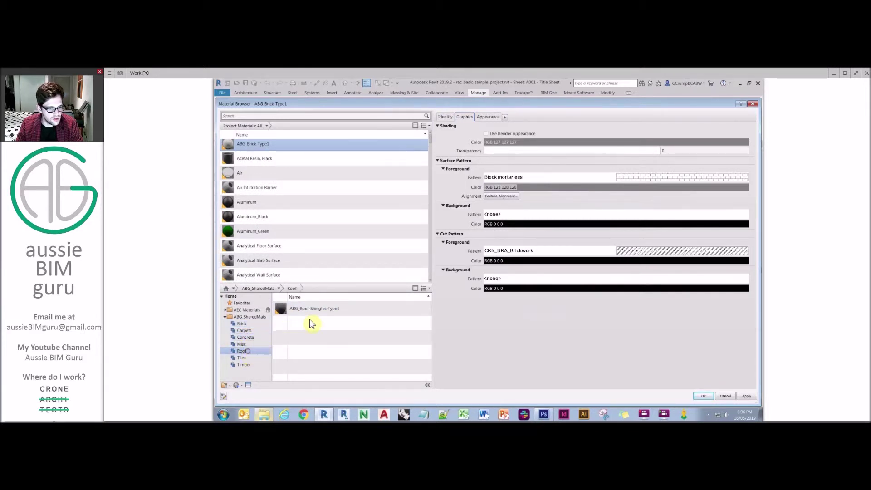
pyautogui.click(428, 308)
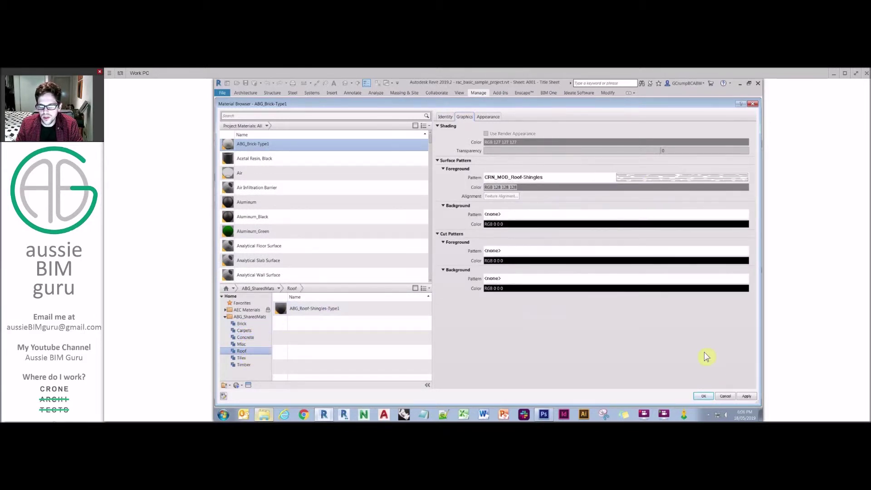
pyautogui.click(707, 396)
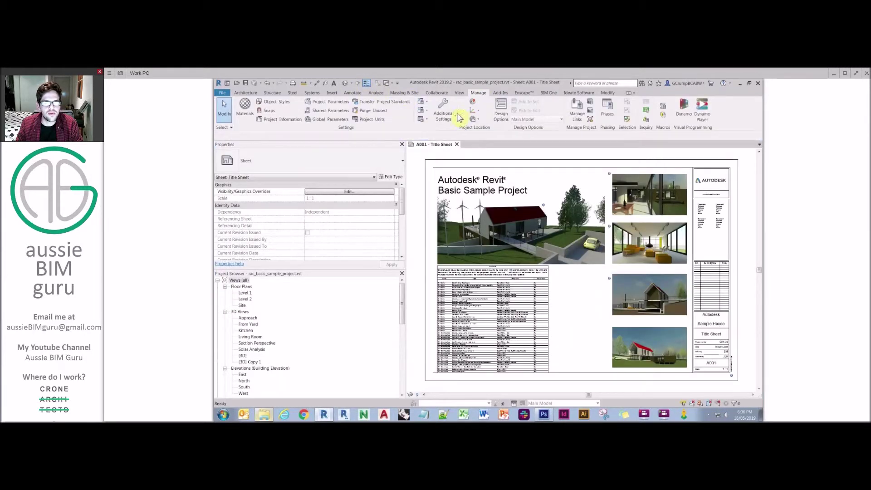
pyautogui.click(458, 117)
pyautogui.click(461, 171)
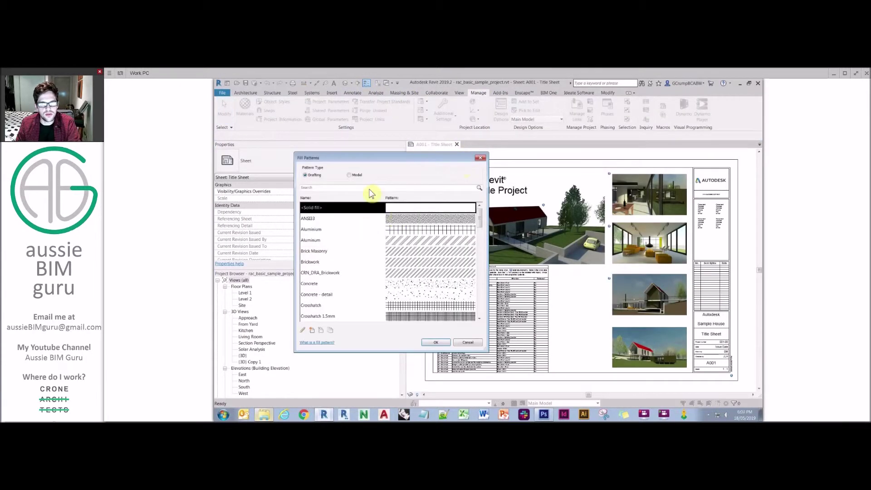
pyautogui.click(350, 175)
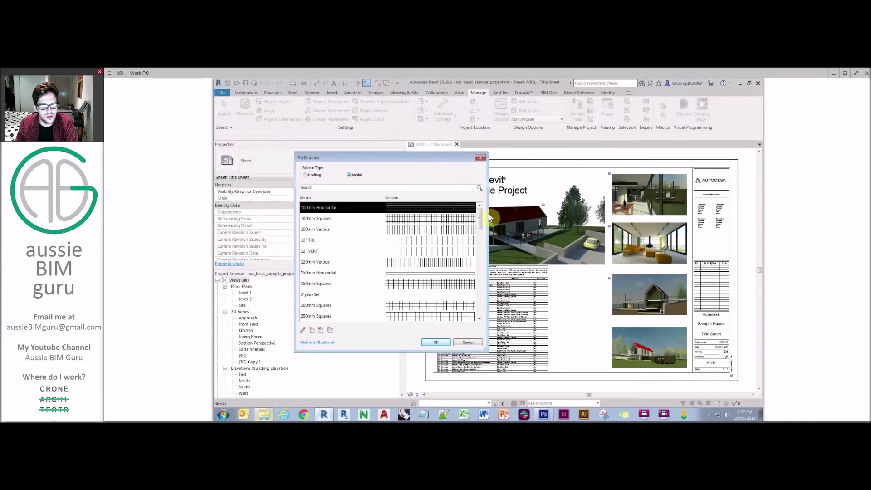
pyautogui.scroll(-10, 472, 273)
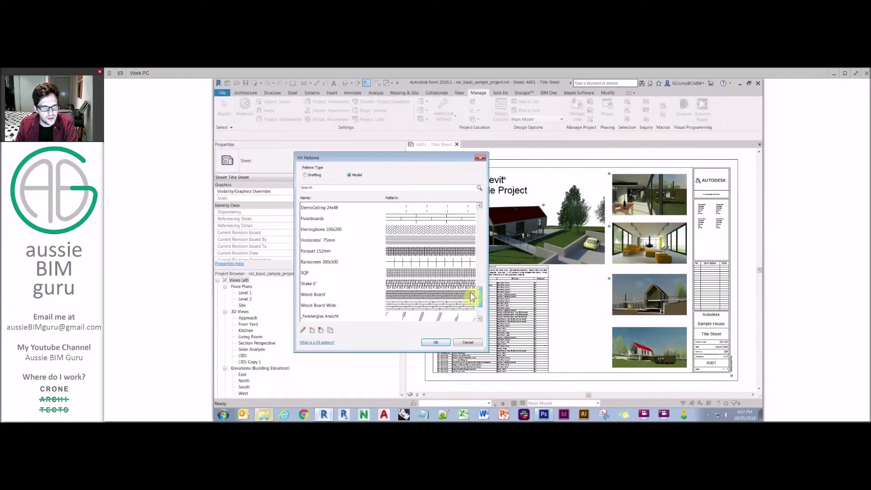
pyautogui.scroll(3, 472, 290)
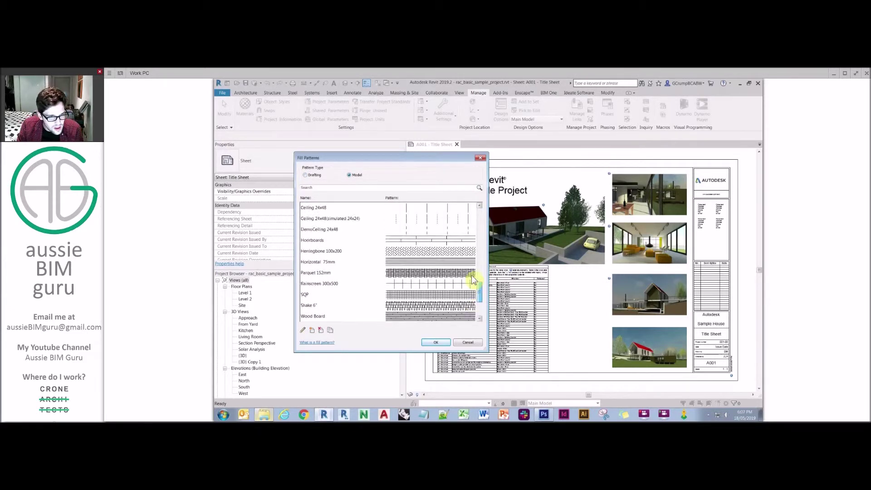
pyautogui.scroll(-2, 475, 303)
pyautogui.scroll(-2, 475, 303)
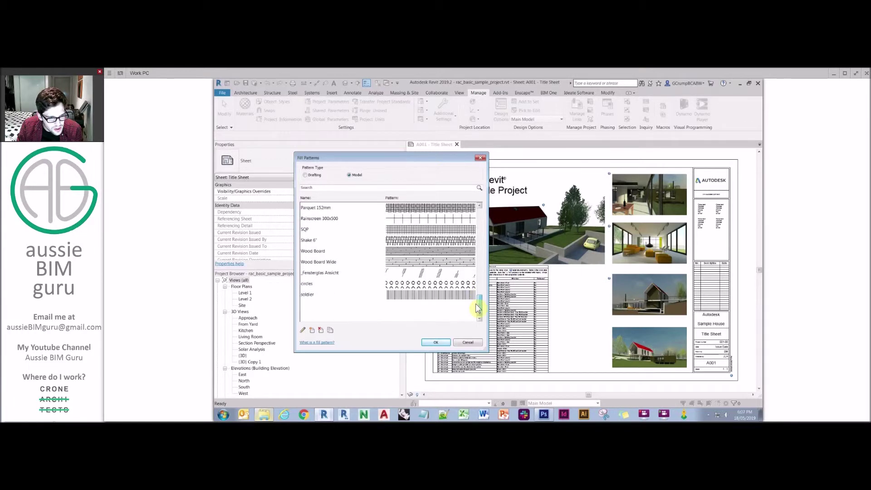
pyautogui.moveTo(477, 307); pyautogui.dragTo(478, 254)
pyautogui.scroll(2, 479, 261)
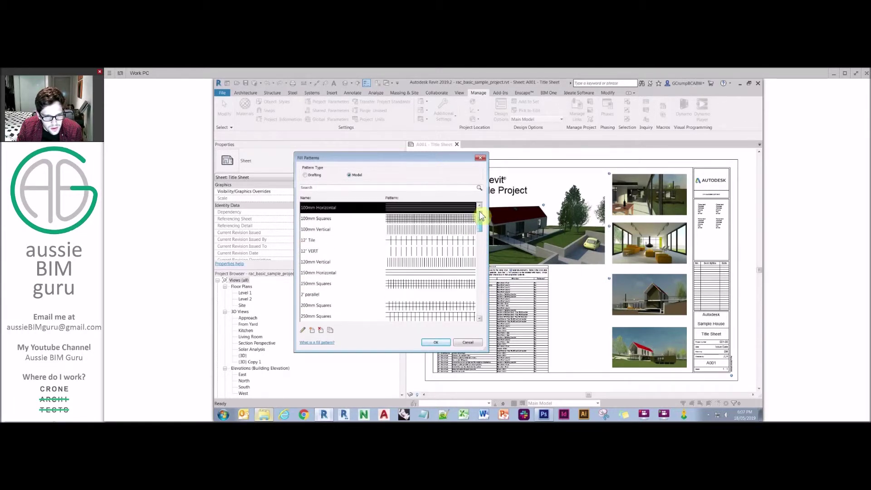
pyautogui.scroll(-10, 482, 275)
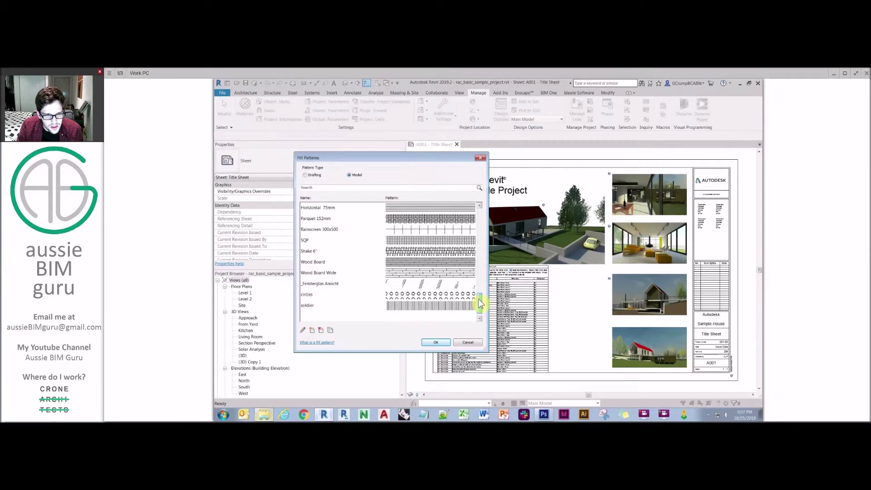
pyautogui.click(468, 342)
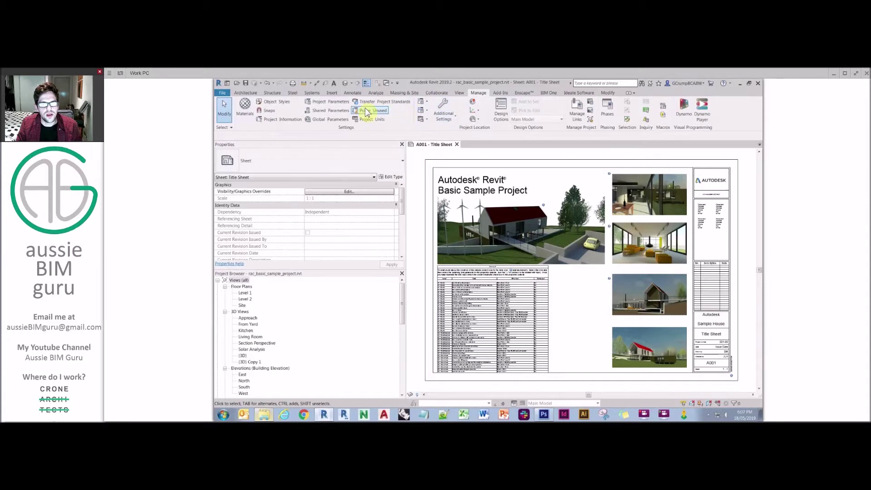
pyautogui.click(366, 111)
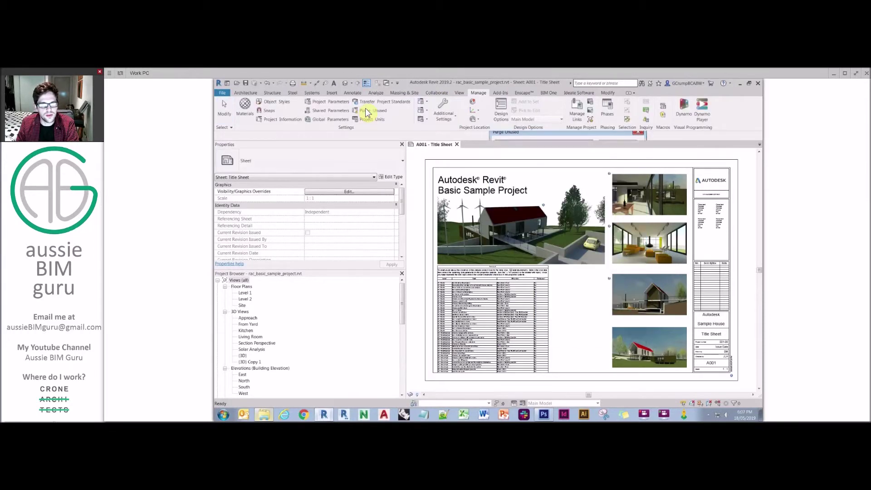
# - Cancel the purge and recheck ABG_Roof-Shingles-Type1's graphics before closing the browser
pyautogui.press('Escape')
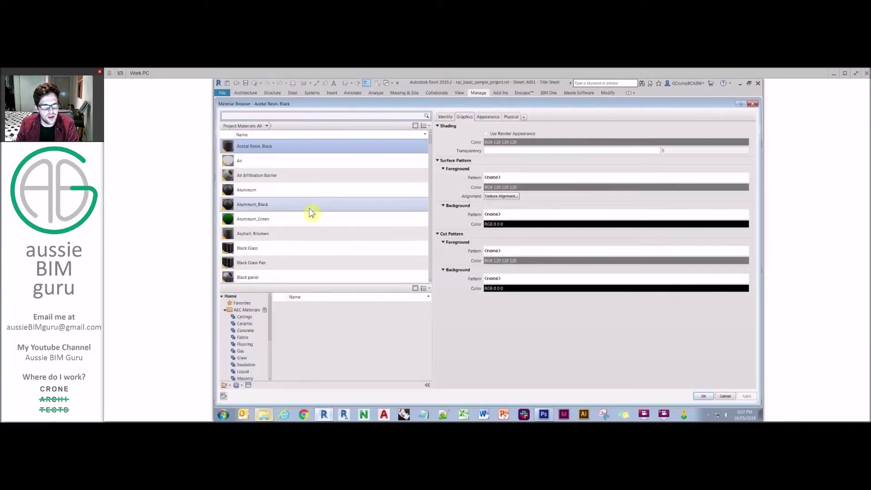
pyautogui.click(225, 309)
pyautogui.click(225, 317)
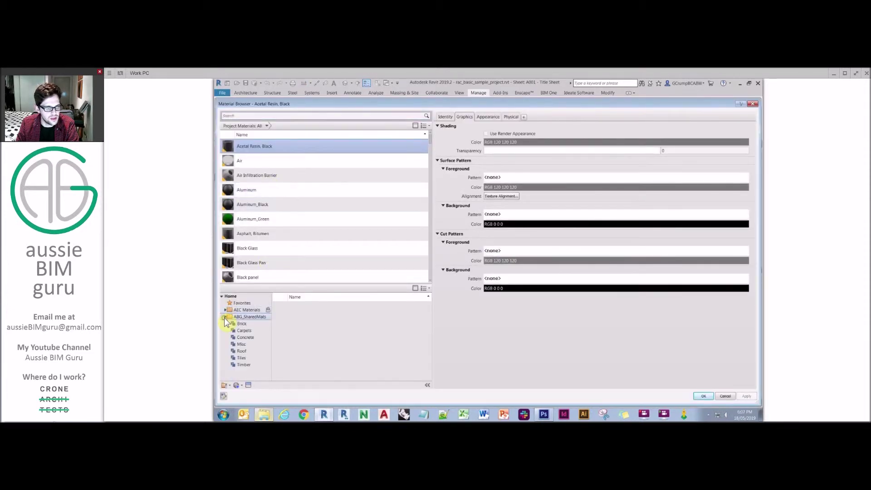
pyautogui.click(242, 351)
pyautogui.click(428, 308)
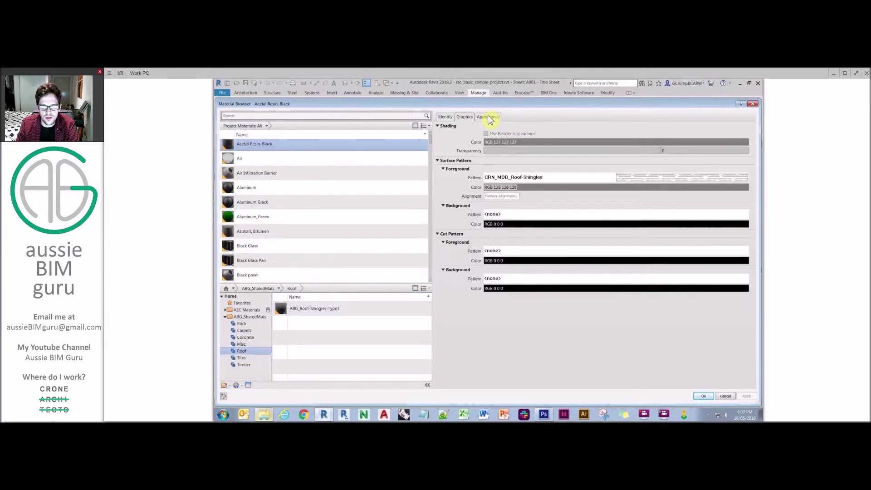
pyautogui.click(704, 396)
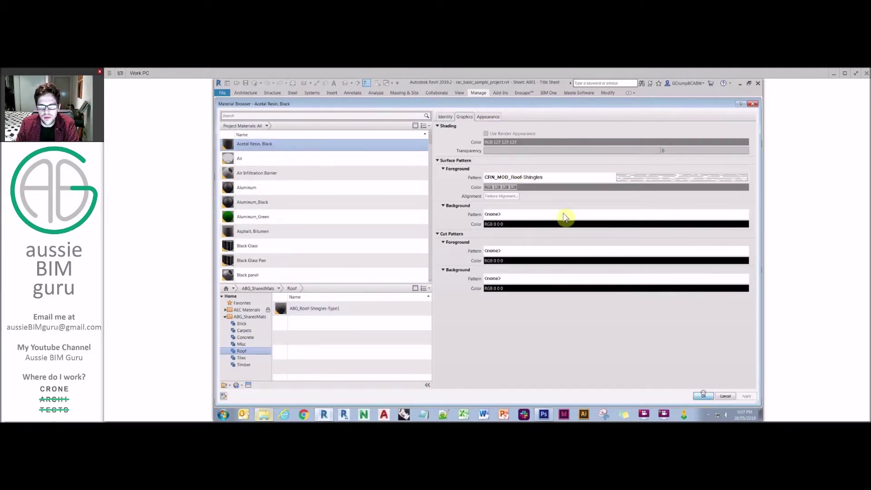
# - Delete the CRN_MOD_Roof-Shingles model fill pattern and reopen the project's materials
pyautogui.click(444, 117)
pyautogui.click(458, 132)
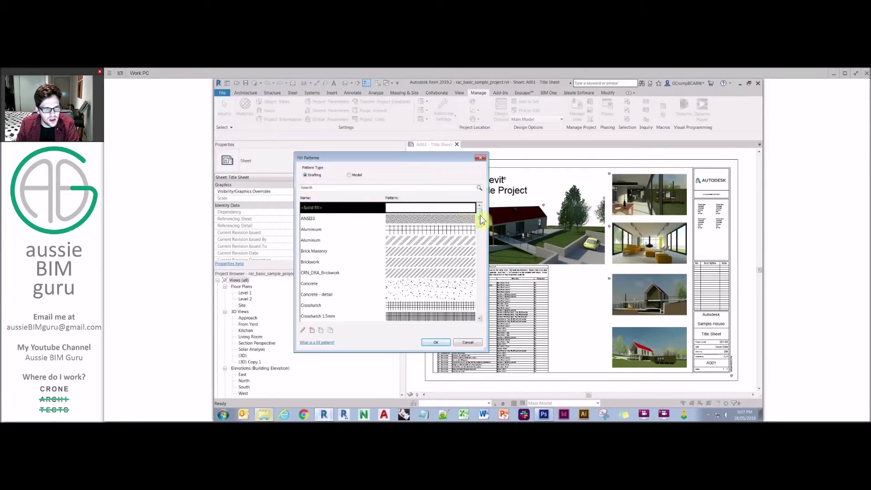
pyautogui.click(349, 175)
pyautogui.scroll(-10, 397, 259)
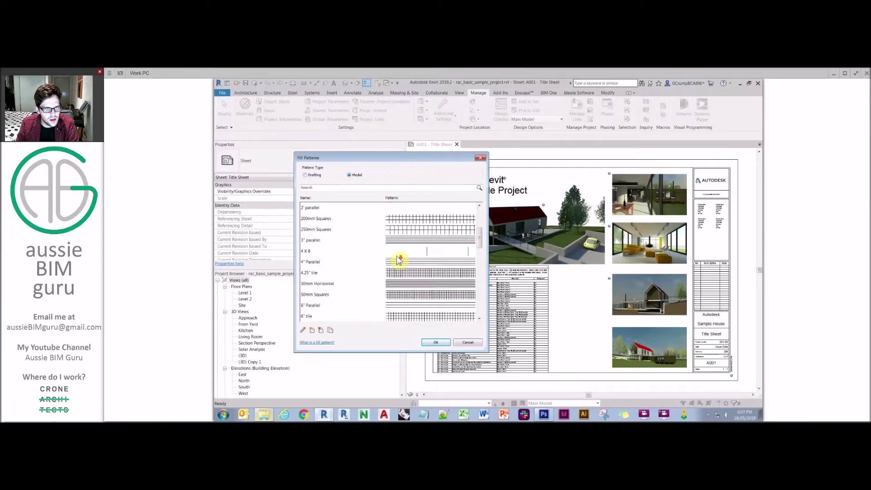
pyautogui.scroll(3, 367, 253)
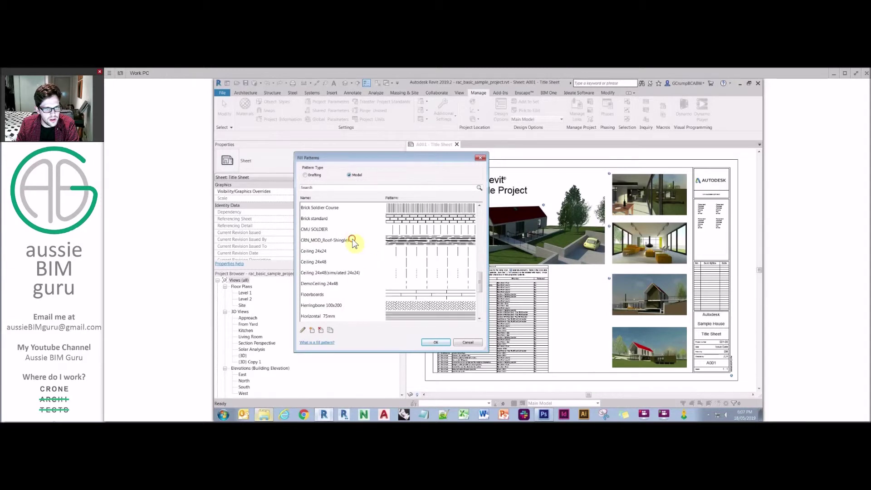
pyautogui.click(354, 240)
pyautogui.click(321, 330)
pyautogui.press('Return')
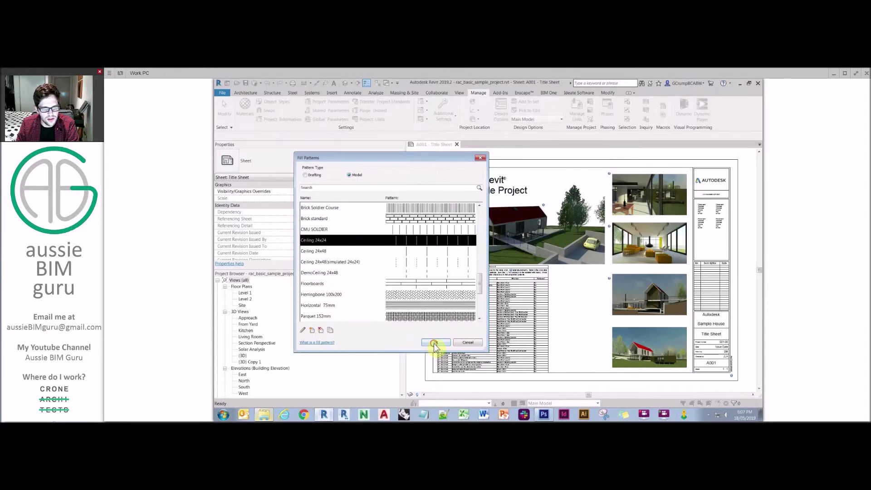
pyautogui.click(435, 343)
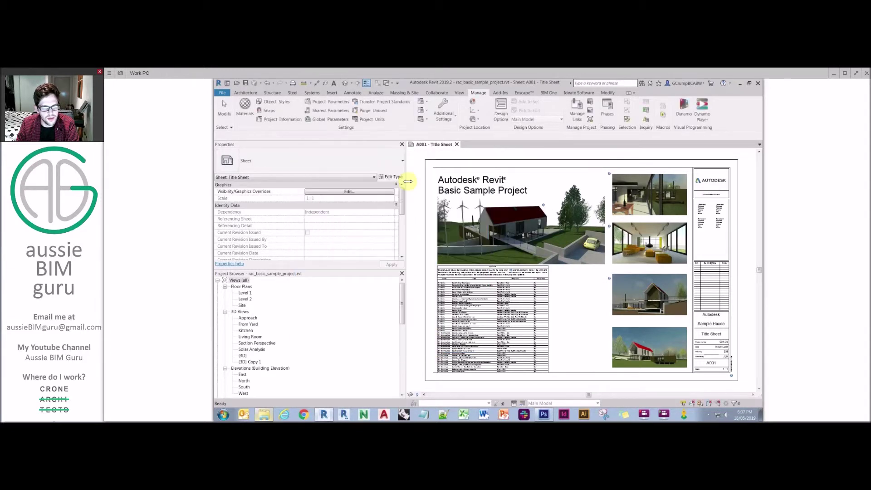
pyautogui.click(245, 110)
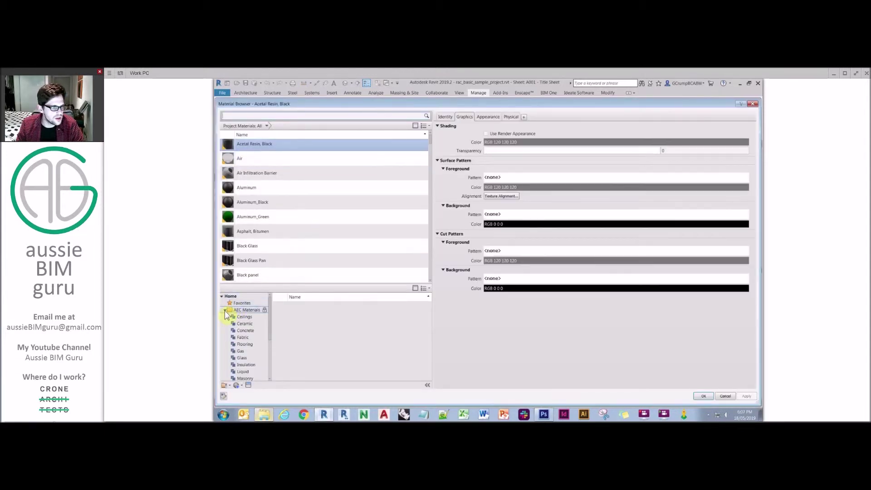
# - Add ABG_Roof-Shingles-Type1 from Roof and ABG_Brick-Type2 from Brick to the project
pyautogui.click(224, 310)
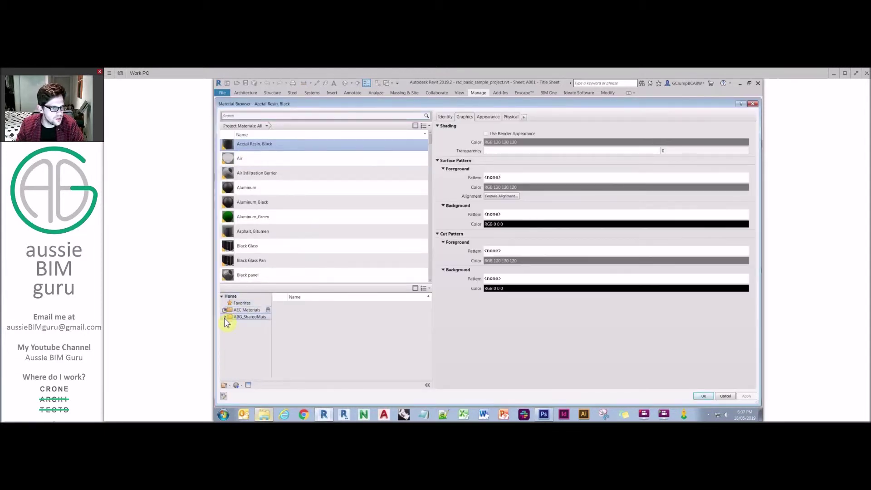
pyautogui.click(225, 316)
pyautogui.click(242, 350)
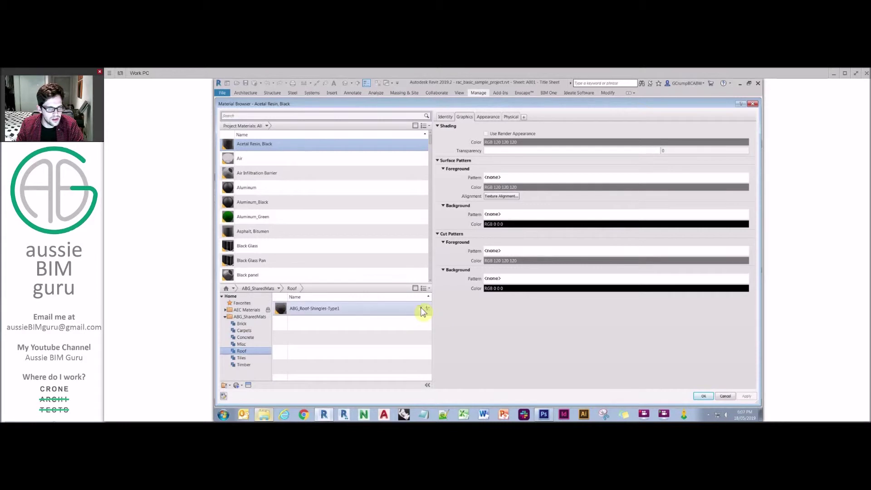
pyautogui.click(421, 308)
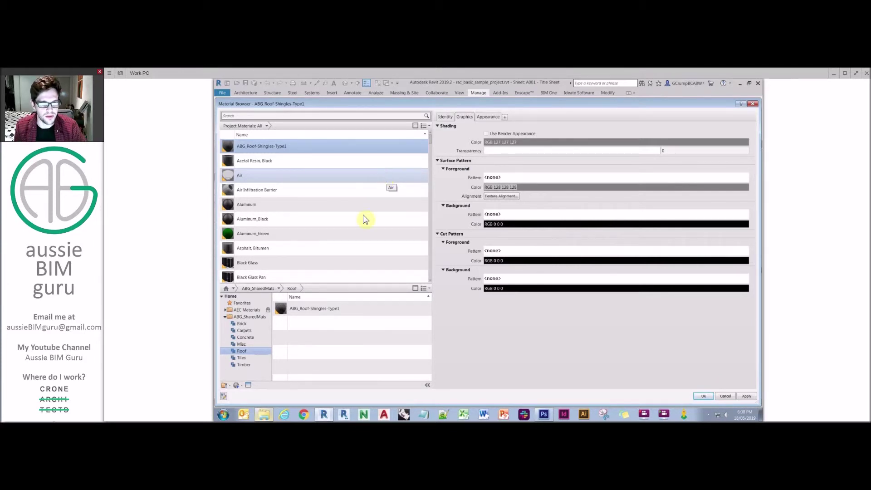
pyautogui.click(245, 323)
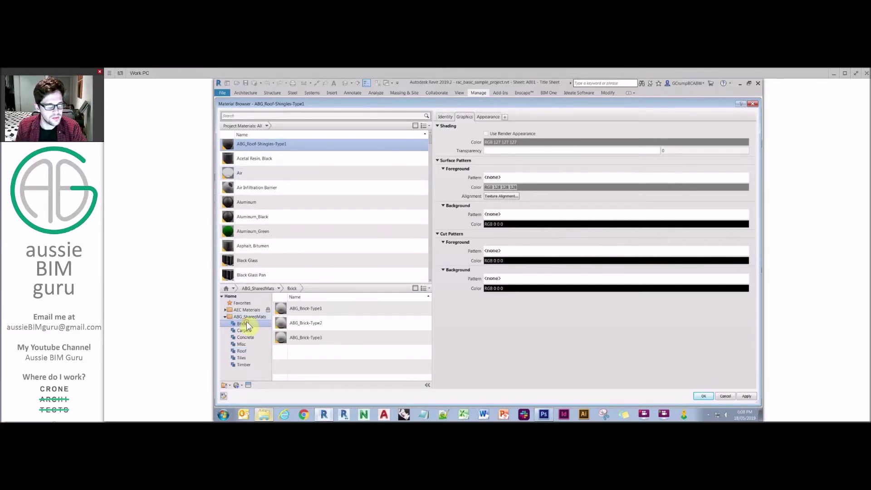
pyautogui.click(420, 322)
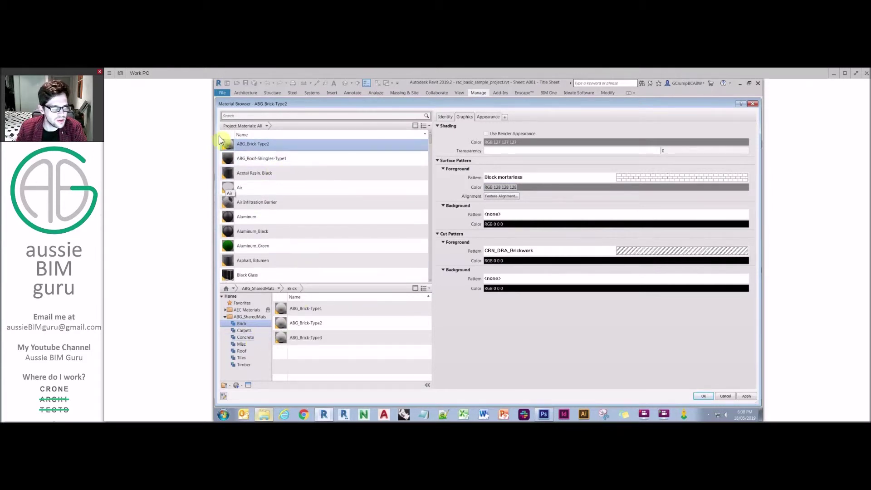
pyautogui.click(261, 142)
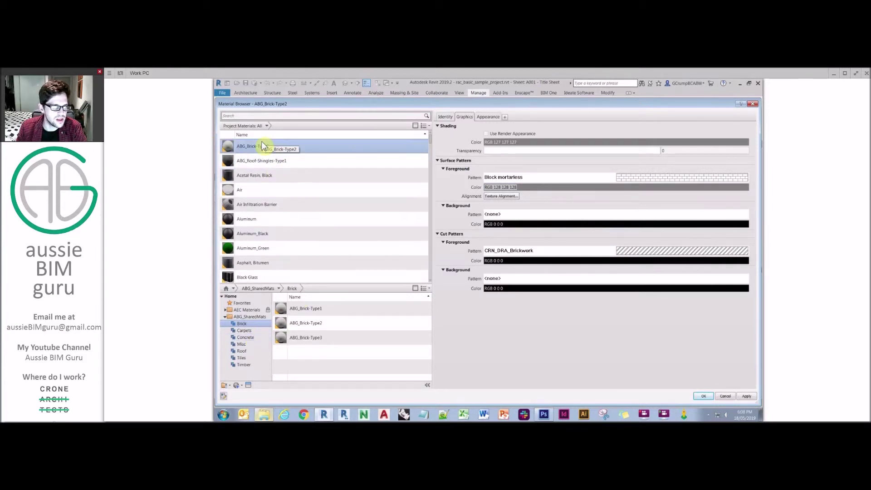
# - Give ABG_Brick-Type2 a blue appearance with image fade 81, then replace the library copy
pyautogui.click(496, 117)
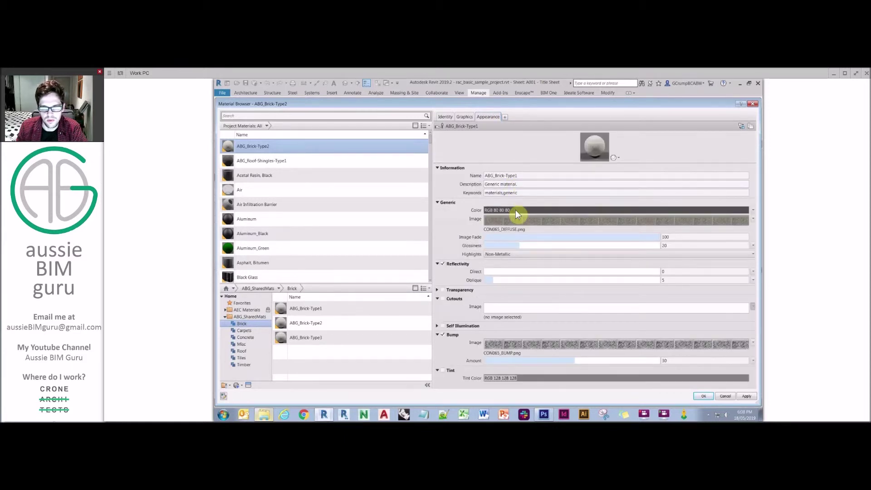
pyautogui.click(515, 210)
pyautogui.click(453, 226)
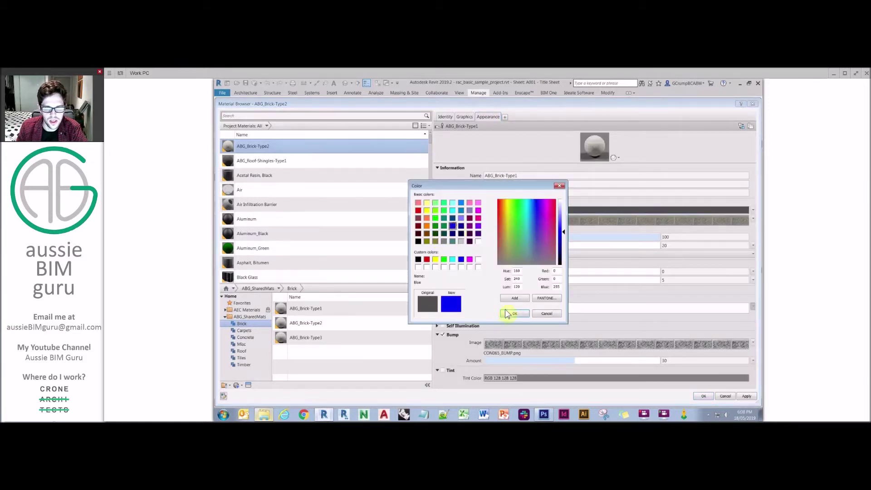
pyautogui.click(508, 314)
pyautogui.moveTo(657, 236); pyautogui.dragTo(607, 236)
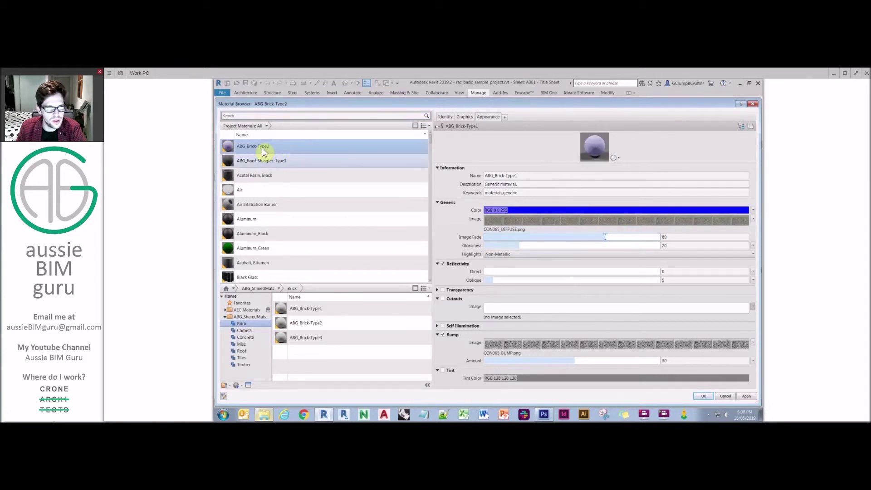
pyautogui.moveTo(253, 146); pyautogui.dragTo(366, 370)
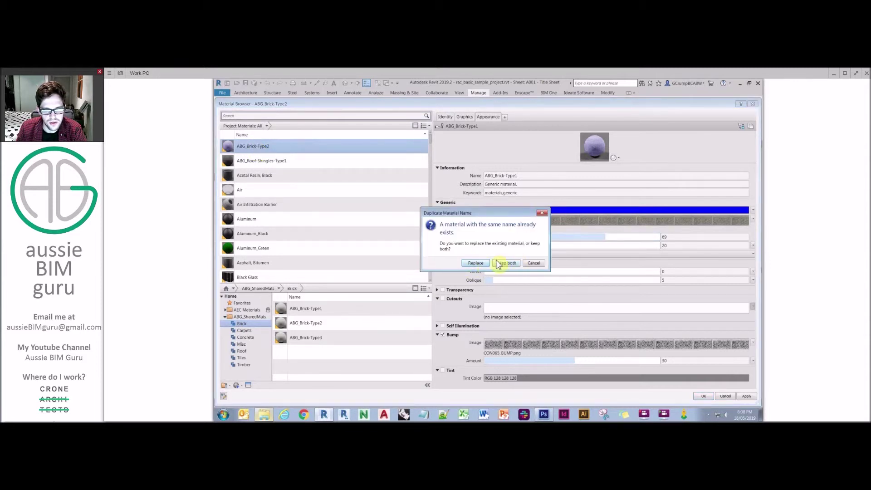
pyautogui.click(475, 264)
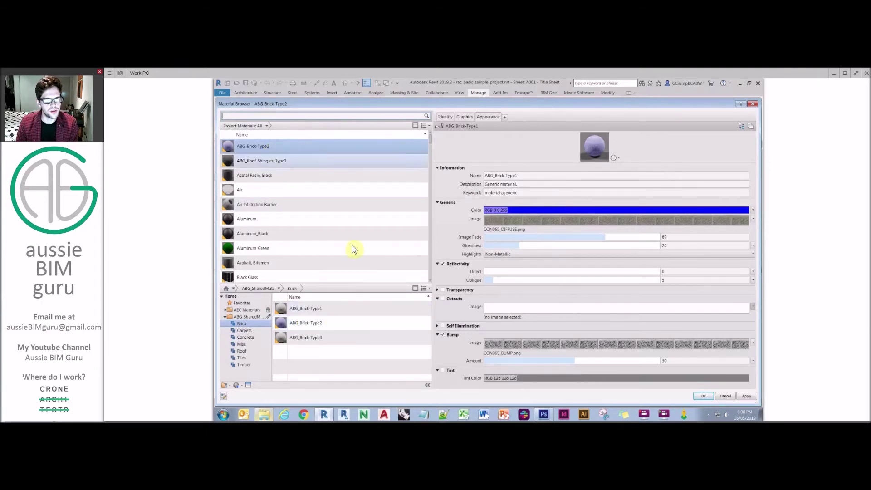
# - Cancel renaming ABG_Brick-Type2, close the Material Browser, and reopen it with MAT
pyautogui.scroll(-1, 356, 247)
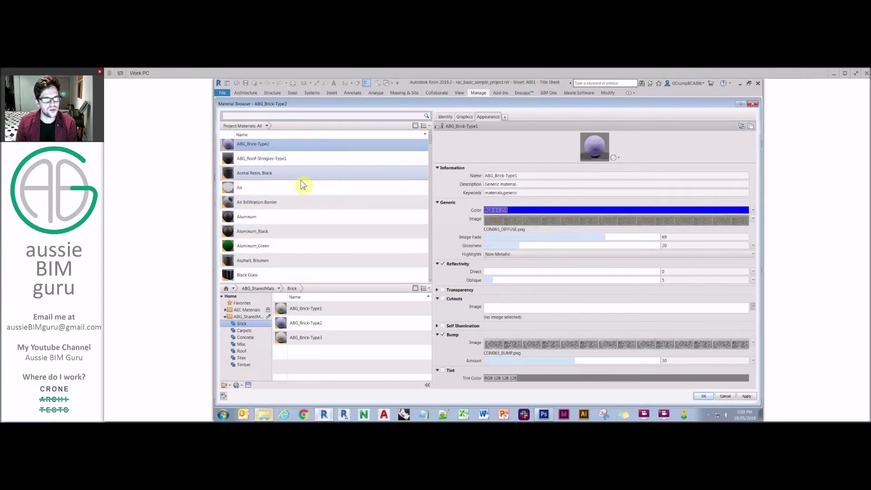
pyautogui.scroll(1, 271, 198)
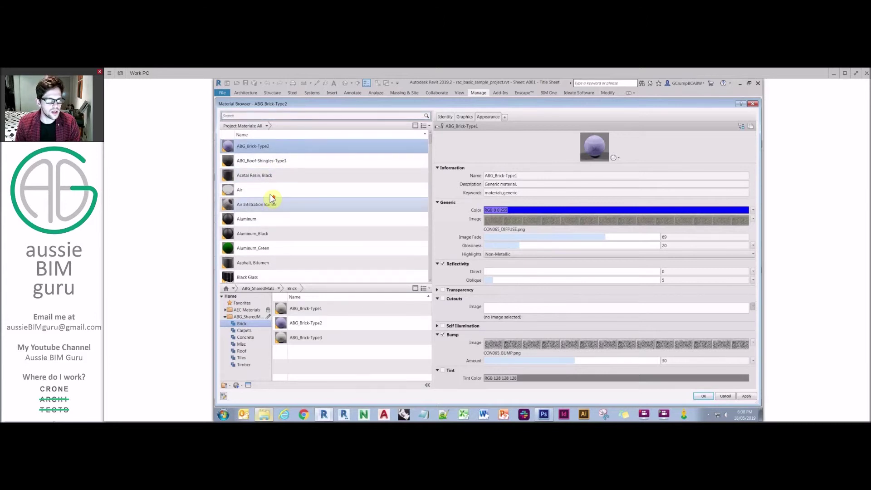
pyautogui.rightClick(271, 146)
pyautogui.click(286, 165)
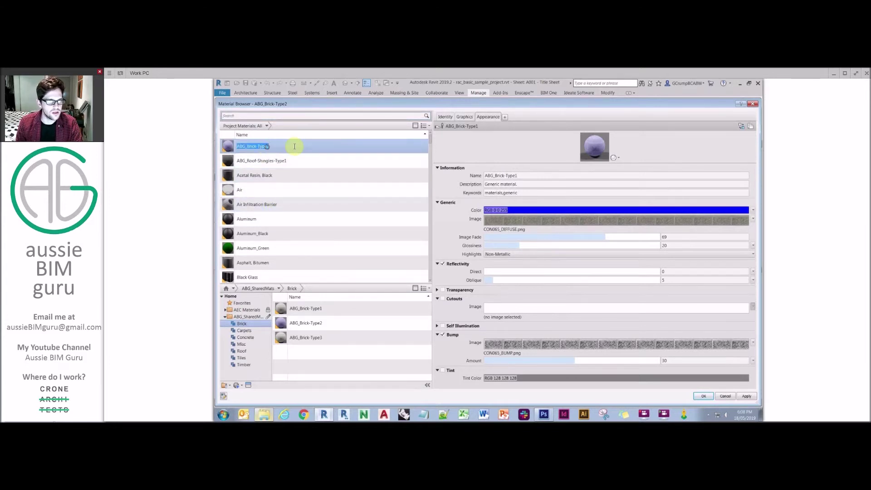
pyautogui.write('1')
pyautogui.press('BackSpace')
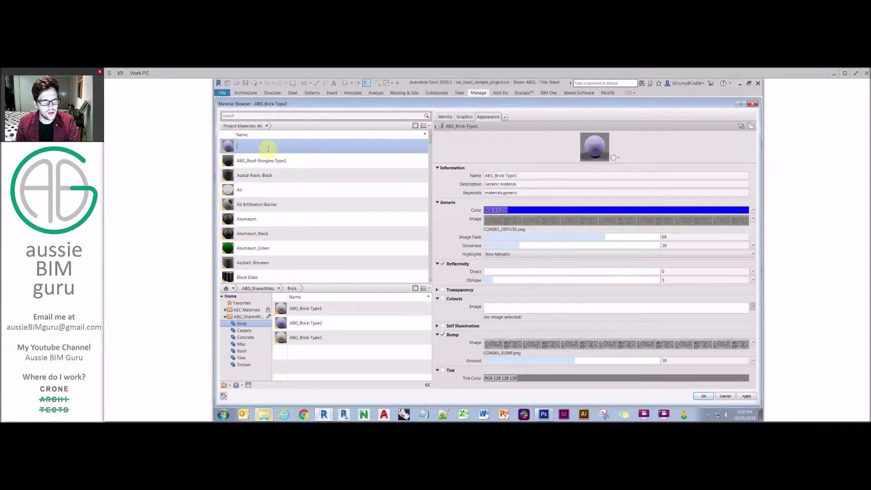
pyautogui.press('Escape')
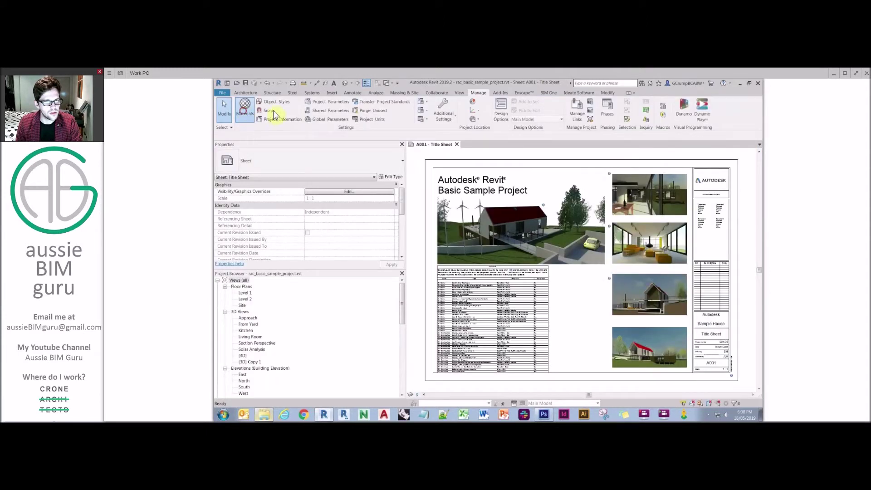
pyautogui.press('m')
pyautogui.press('a')
pyautogui.press('t')
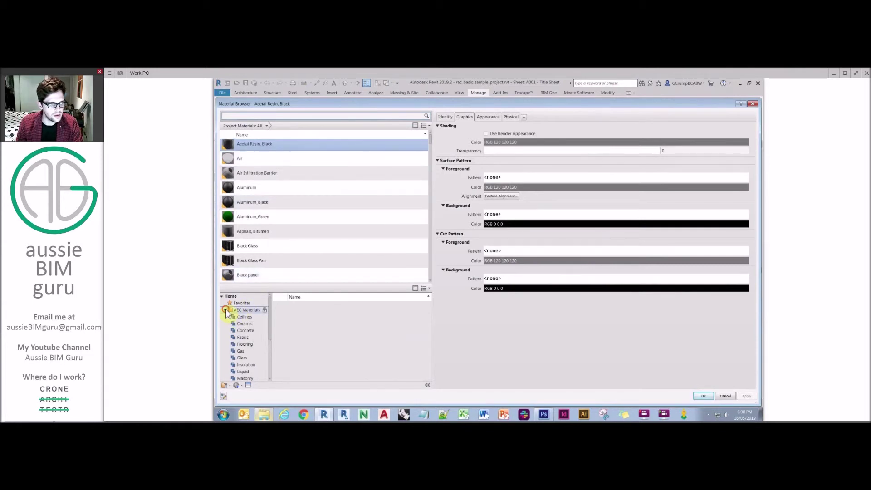
# - Add ABG_Brick-Type1 from ABG_SharedMats > Brick and rename it ABG_Brick-Type2
pyautogui.click(225, 310)
pyautogui.click(226, 317)
pyautogui.click(245, 324)
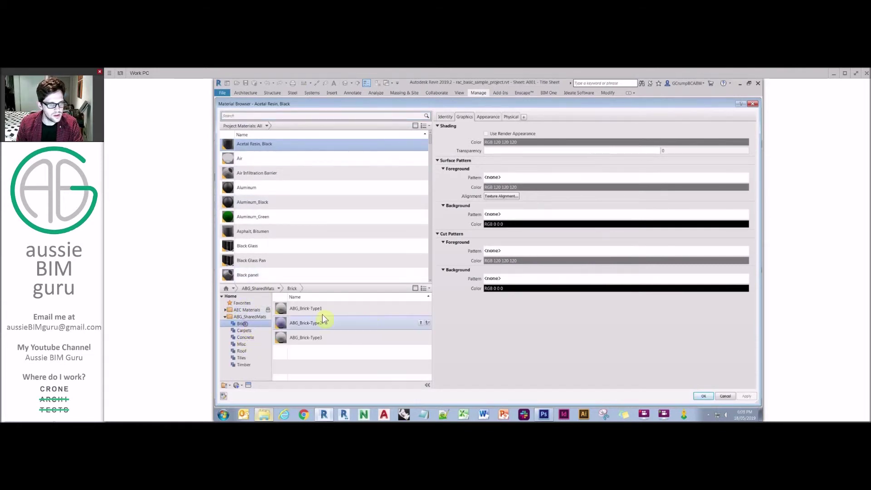
pyautogui.click(424, 312)
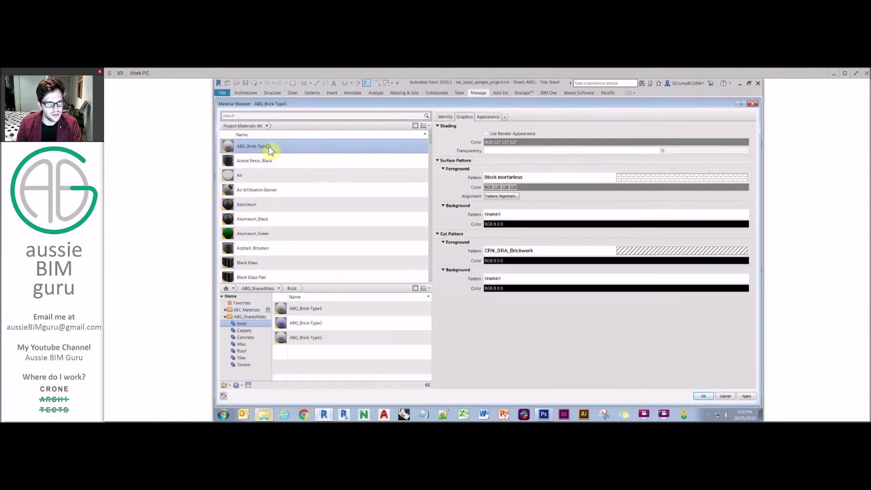
pyautogui.rightClick(271, 147)
pyautogui.click(283, 165)
pyautogui.click(290, 146)
pyautogui.press('BackSpace')
pyautogui.write('2')
pyautogui.press('Return')
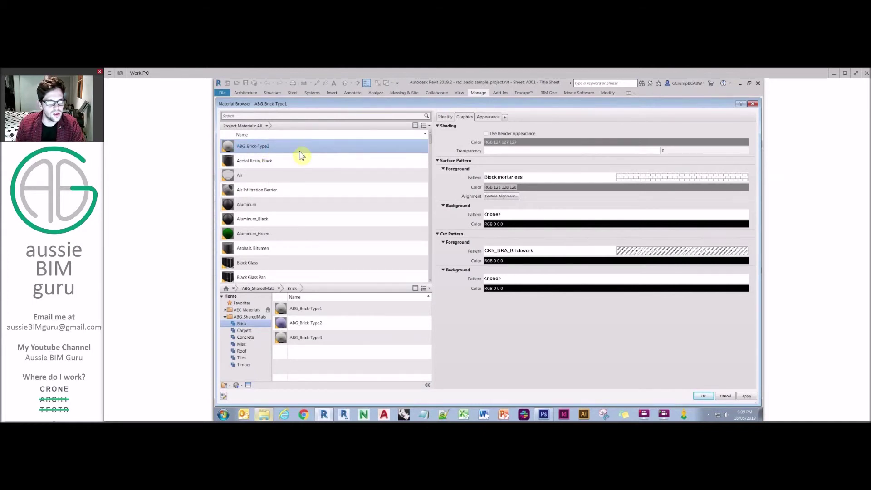
# - Add the library's ABG_Brick-Type2, replacing the project's existing appearance
pyautogui.moveTo(335, 325)
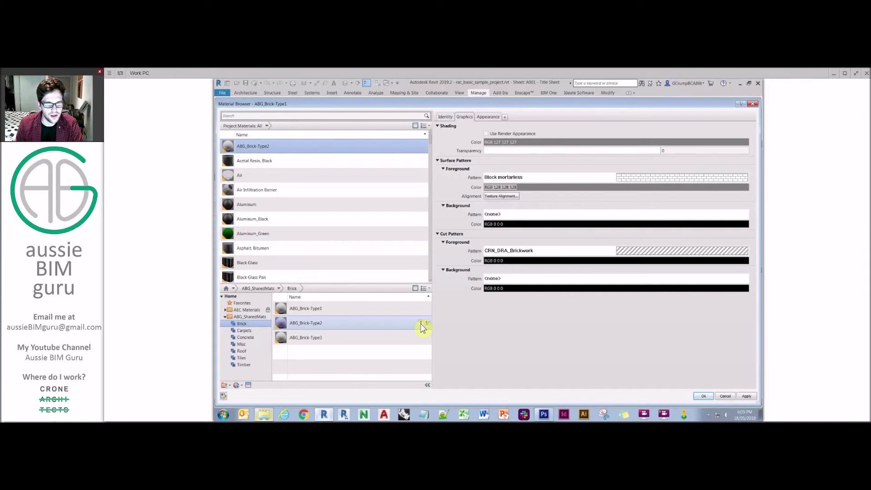
pyautogui.click(421, 323)
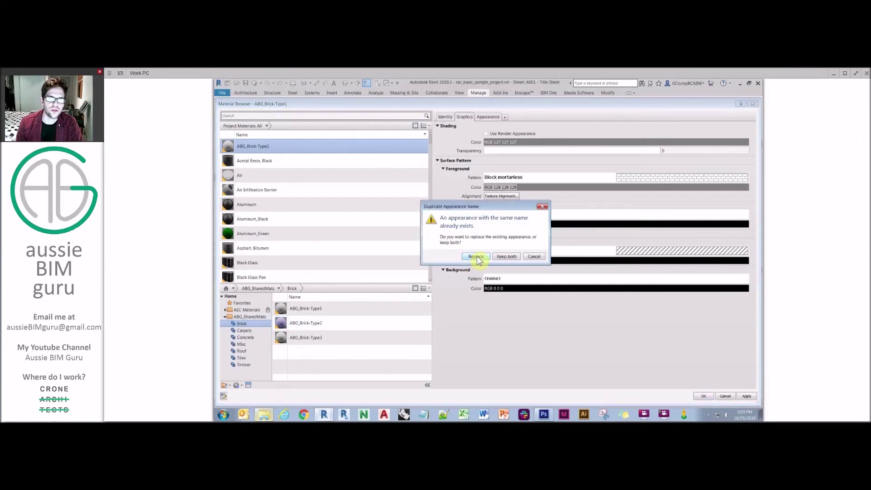
pyautogui.click(475, 257)
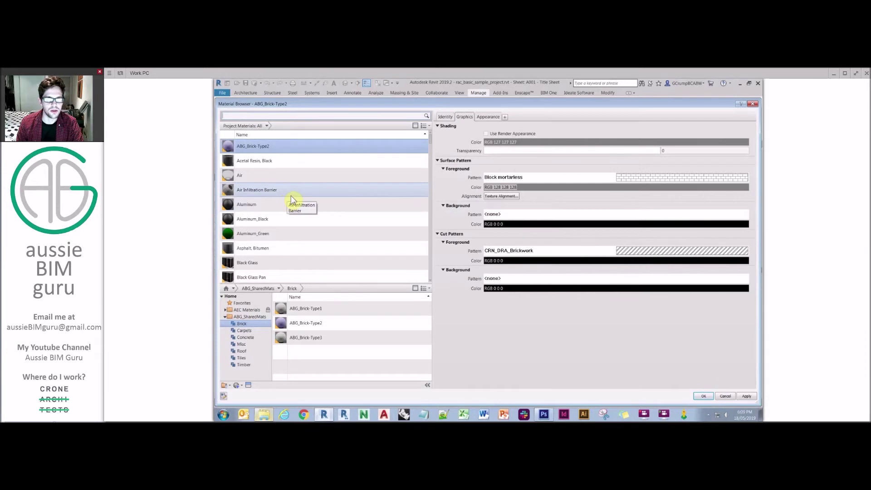
# - Remove the ABG_SharedMats library from the Material Browser's library tree
pyautogui.scroll(-1, 315, 191)
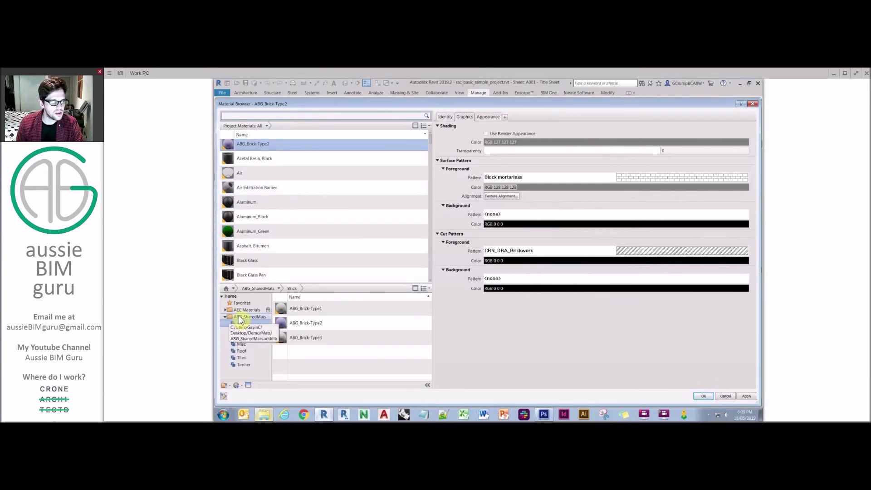
pyautogui.click(240, 315)
pyautogui.rightClick(247, 318)
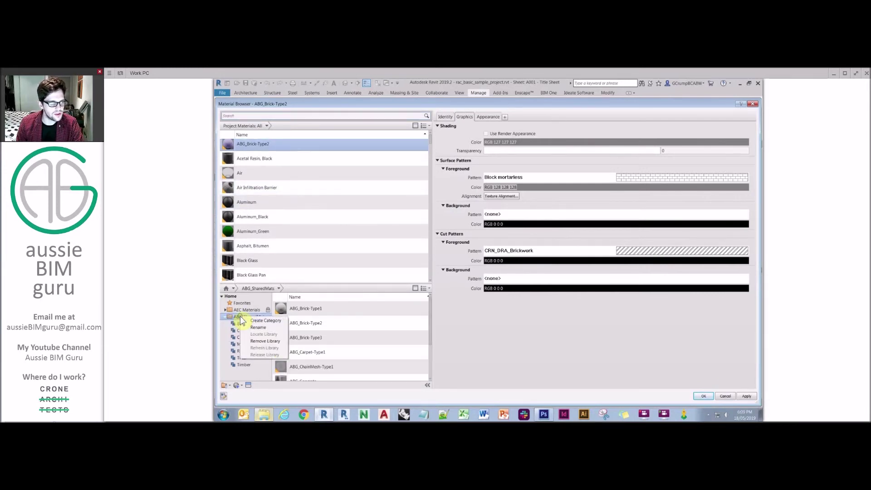
pyautogui.click(259, 341)
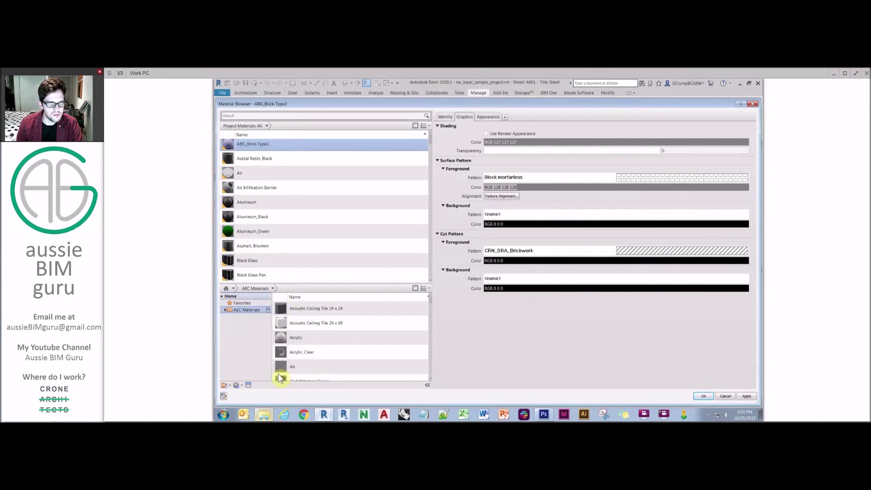
# - Confirm ABG_SharedMats.adsklib still exists in the Mats folder, then return to Revit
pyautogui.click(264, 414)
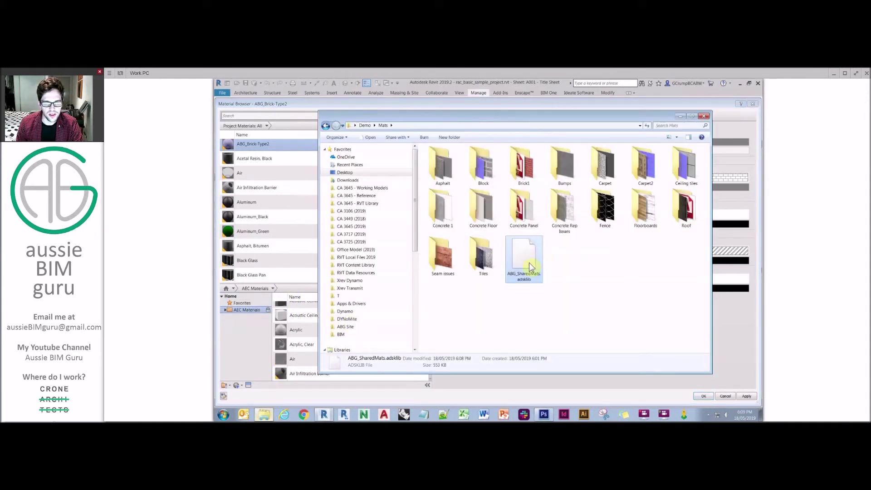
pyautogui.click(517, 310)
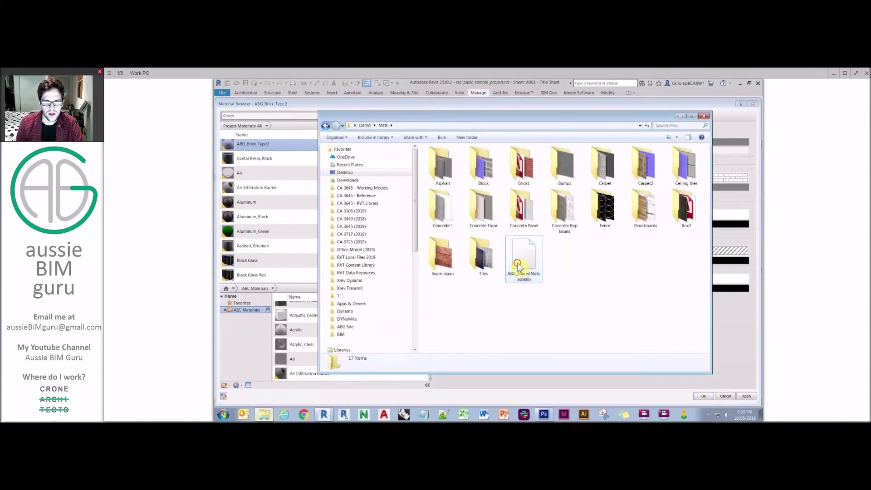
pyautogui.click(525, 273)
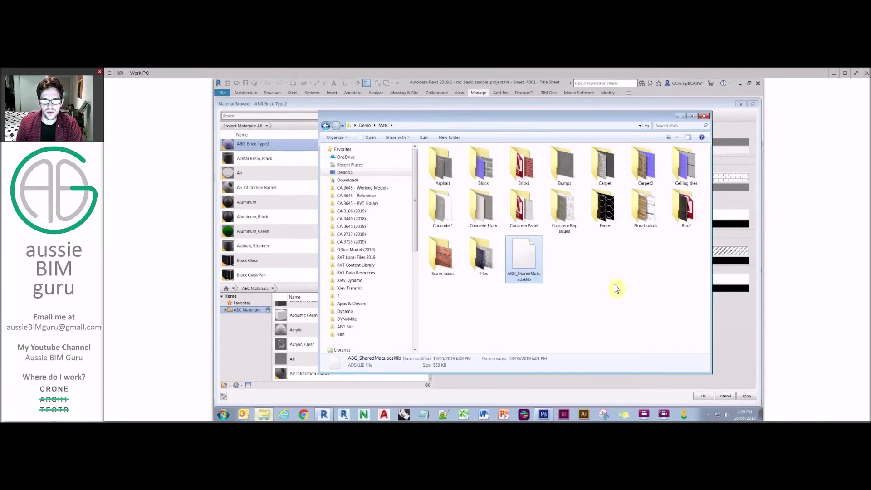
pyautogui.click(544, 302)
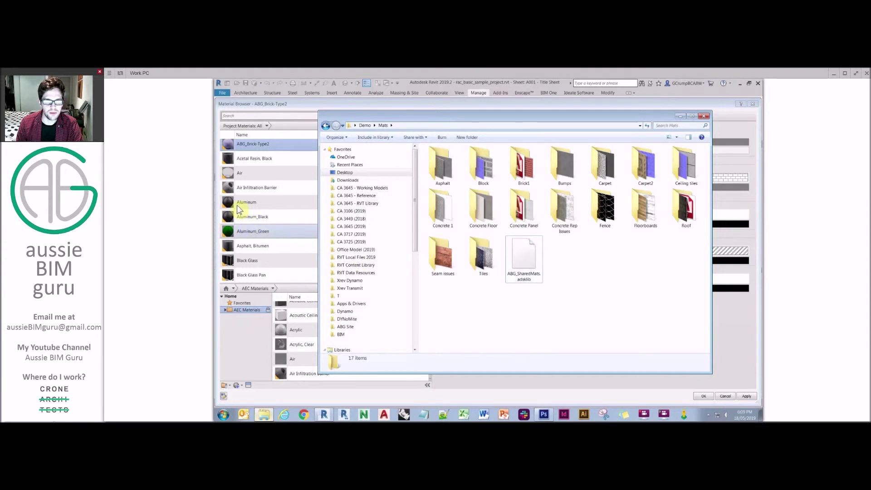
pyautogui.click(278, 178)
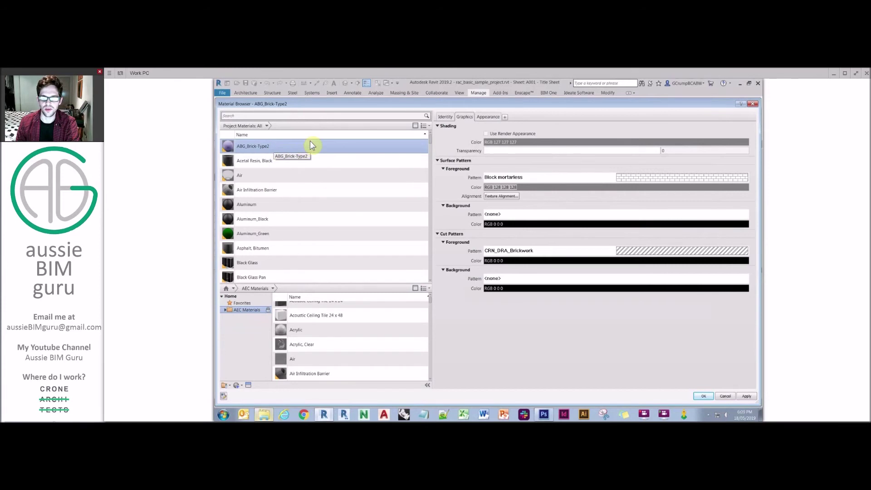
# - Expand AEC Materials to confirm it is the only library left, then close the browser with OK
pyautogui.scroll(-1, 232, 314)
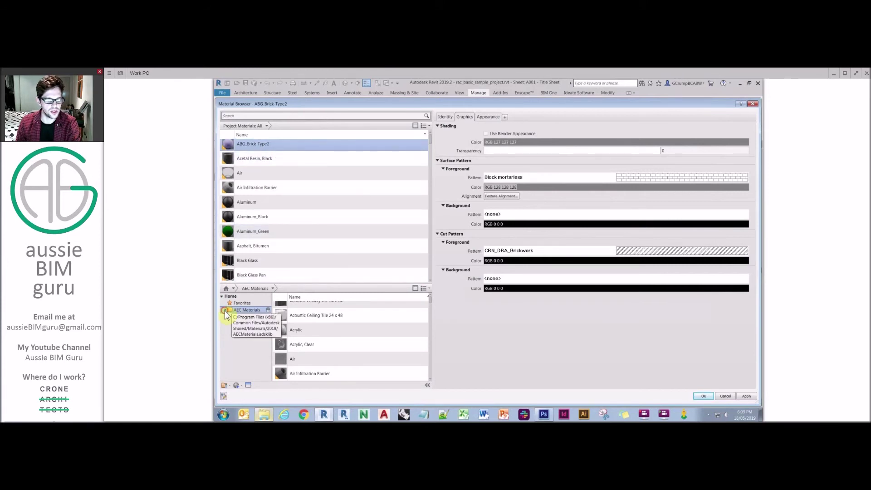
pyautogui.click(225, 310)
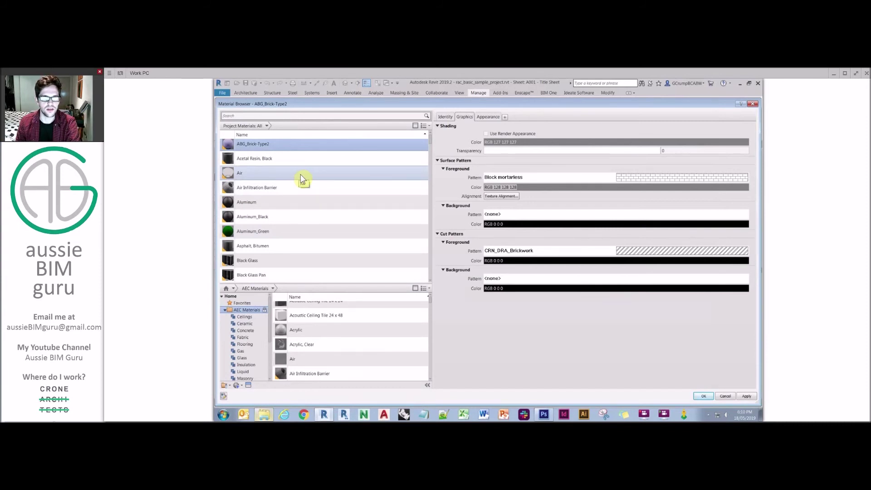
pyautogui.click(703, 396)
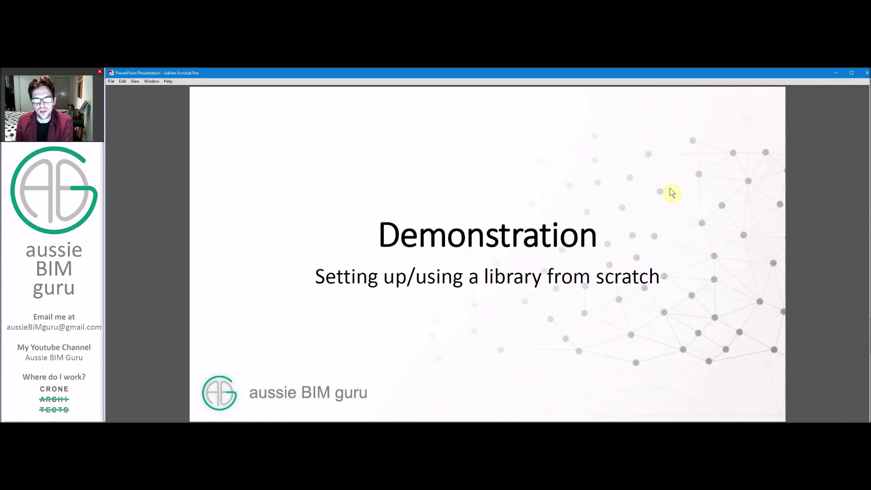
# - Advance the presentation to the slide with the logo, material sphere and wallpaper thumbnails
pyautogui.press('Right')
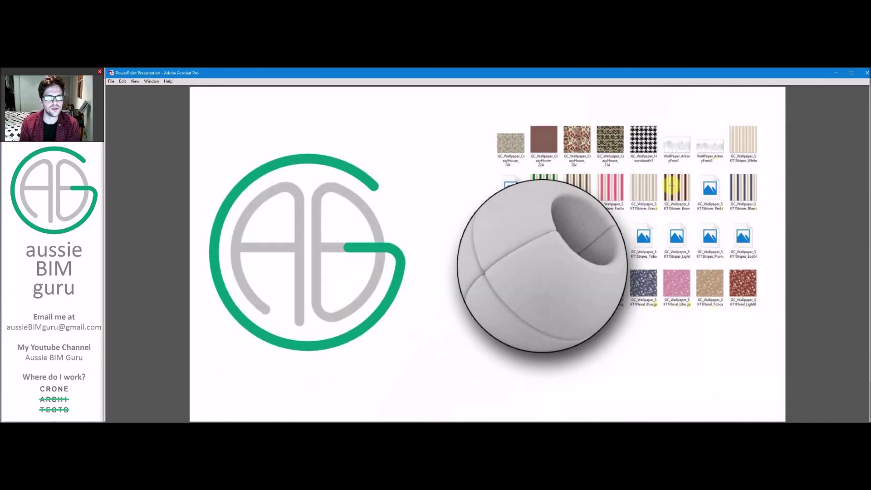